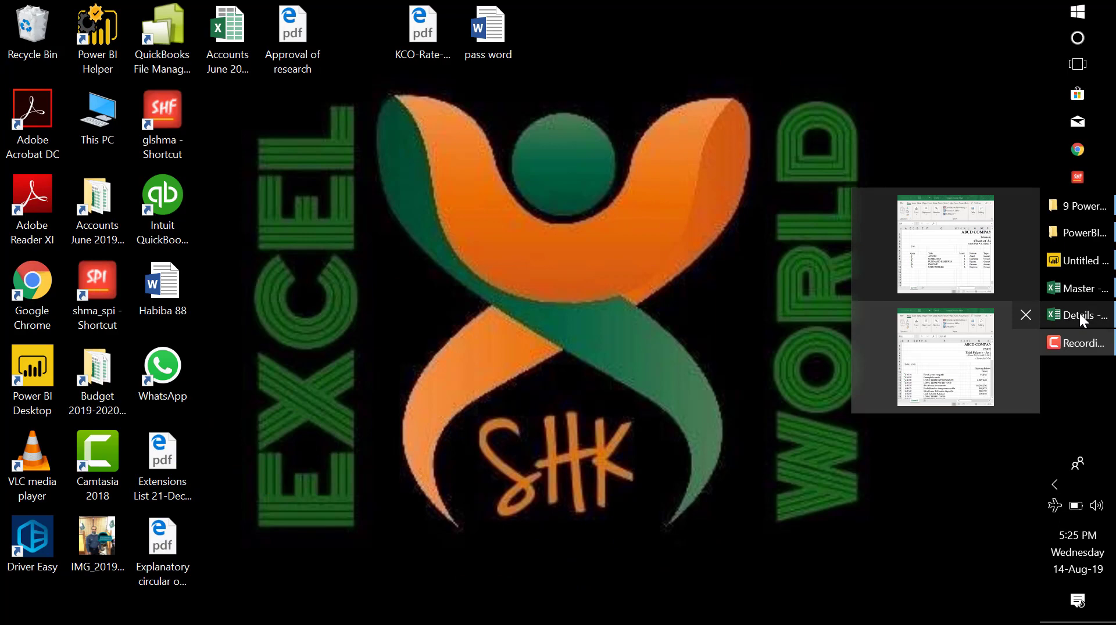
Bring up the Details workbook, view Master maximised to review it, then return to Details.
left_click(1079, 313)
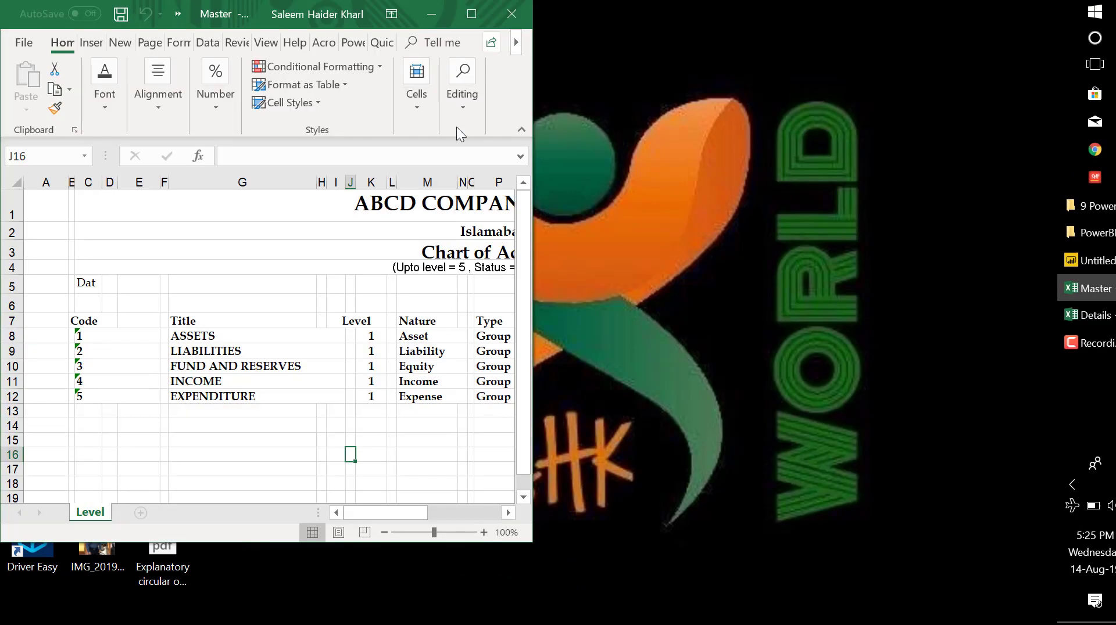
left_click(472, 13)
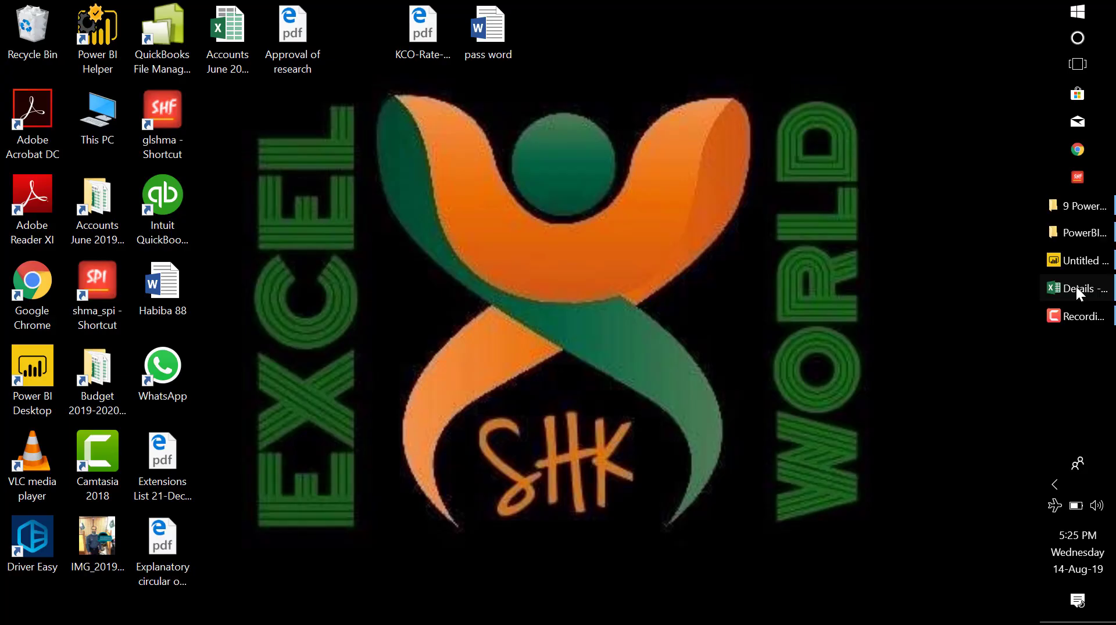
left_click(1075, 287)
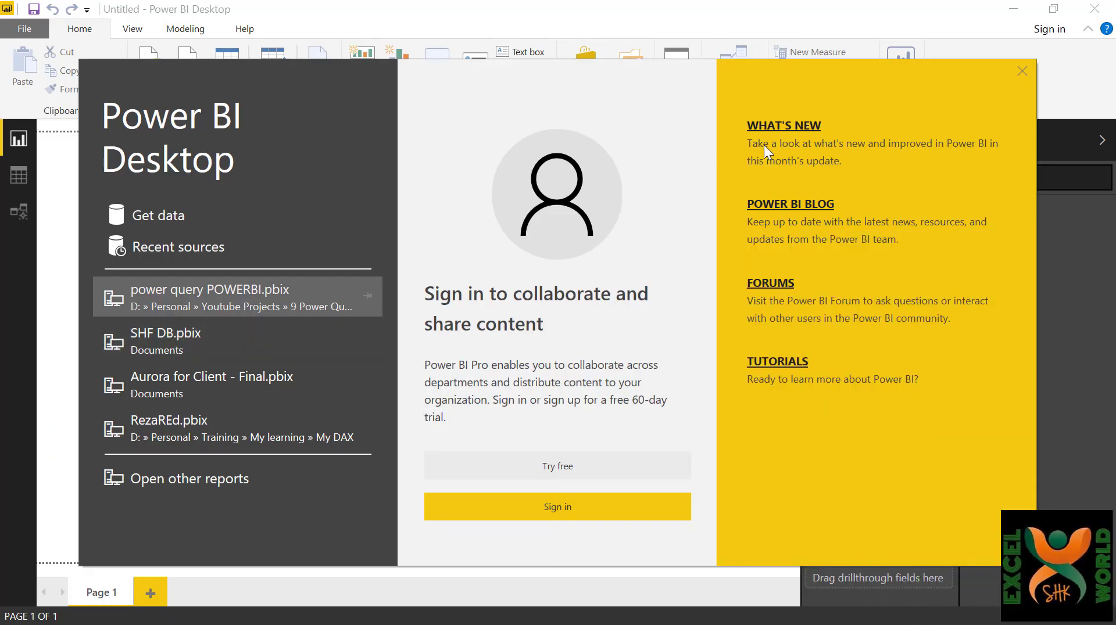
Dismiss the Power BI Desktop welcome screen to reach the blank untitled report.
left_click(1021, 71)
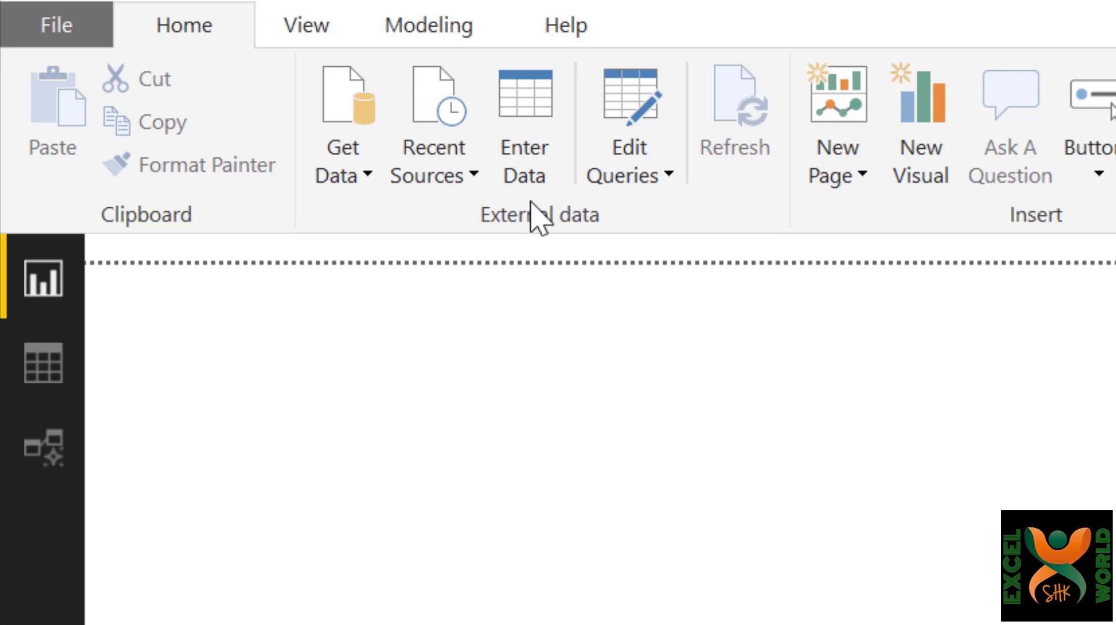
Get data from an Excel workbook, choosing and opening Master.xlsx.
left_click(355, 171)
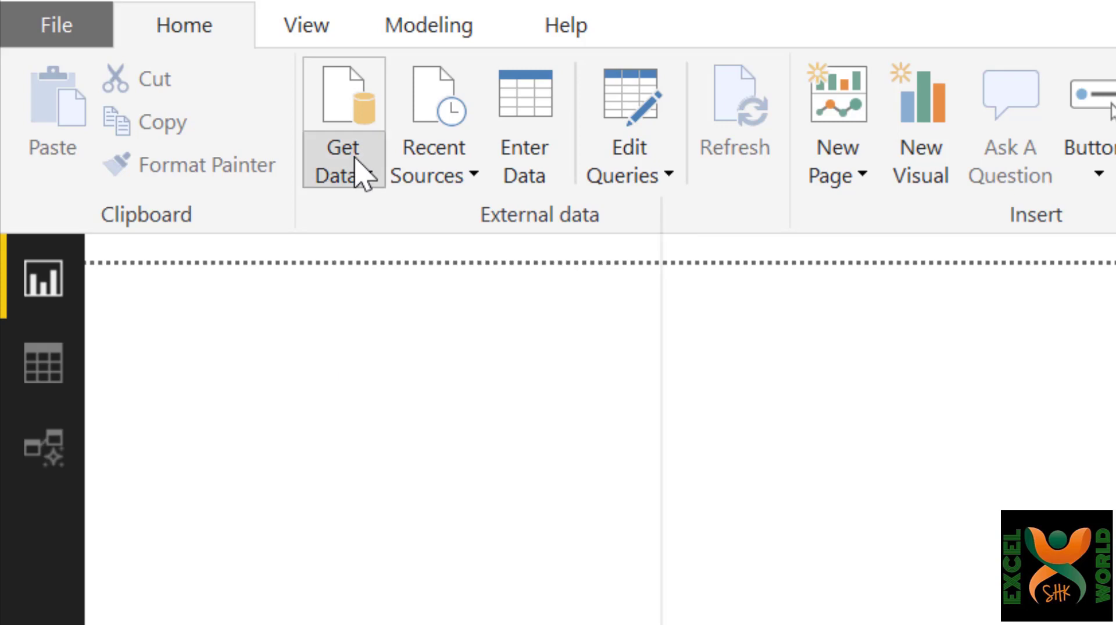
left_click(532, 301)
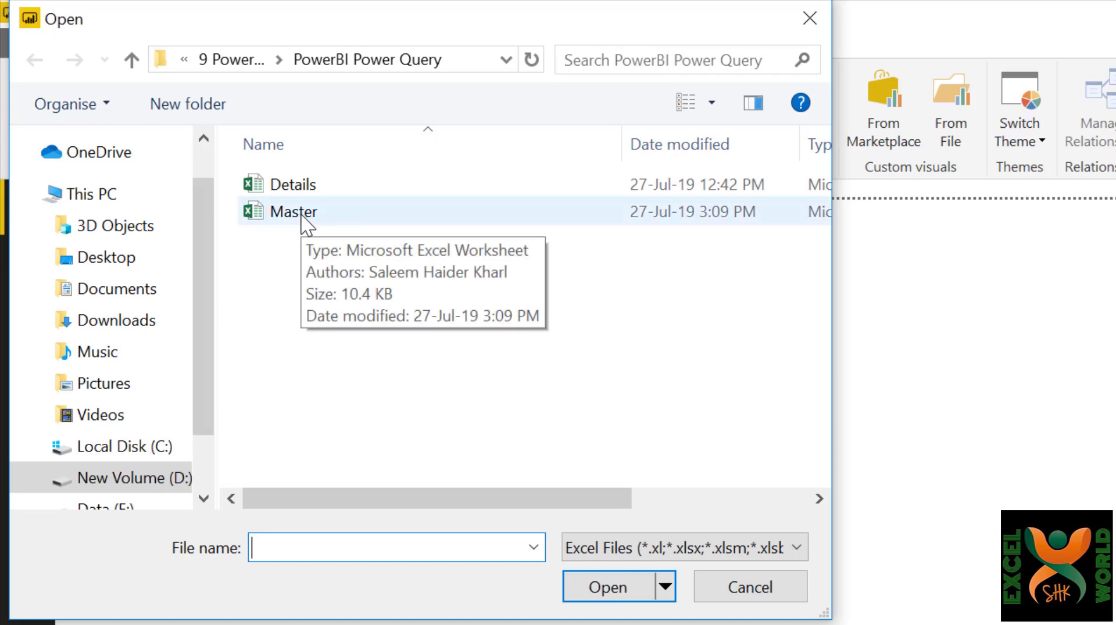
left_click(301, 216)
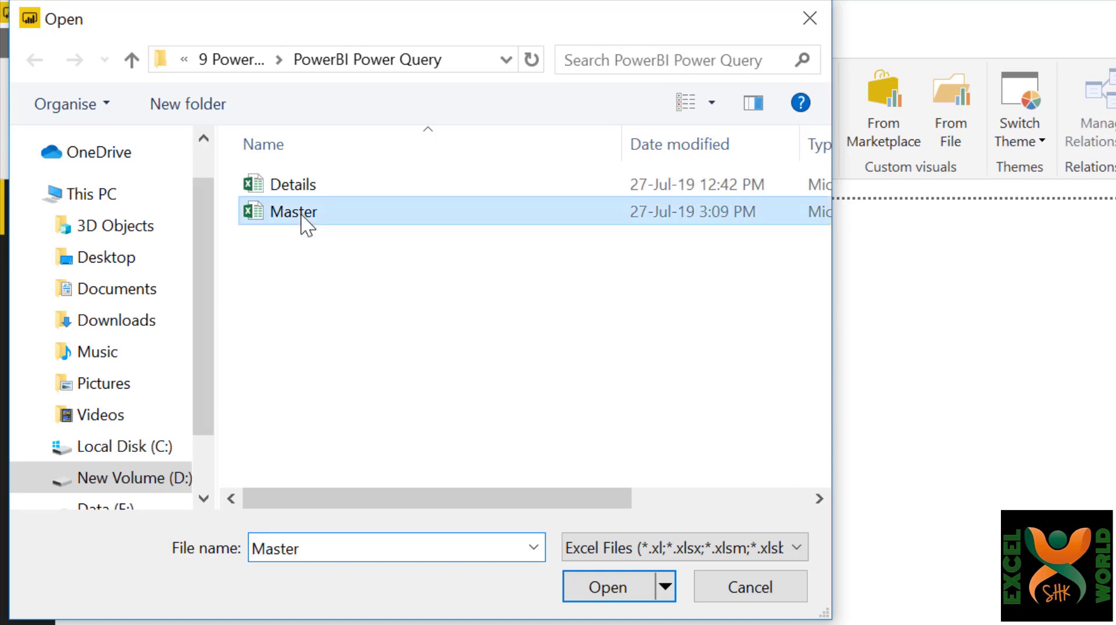
left_click(608, 588)
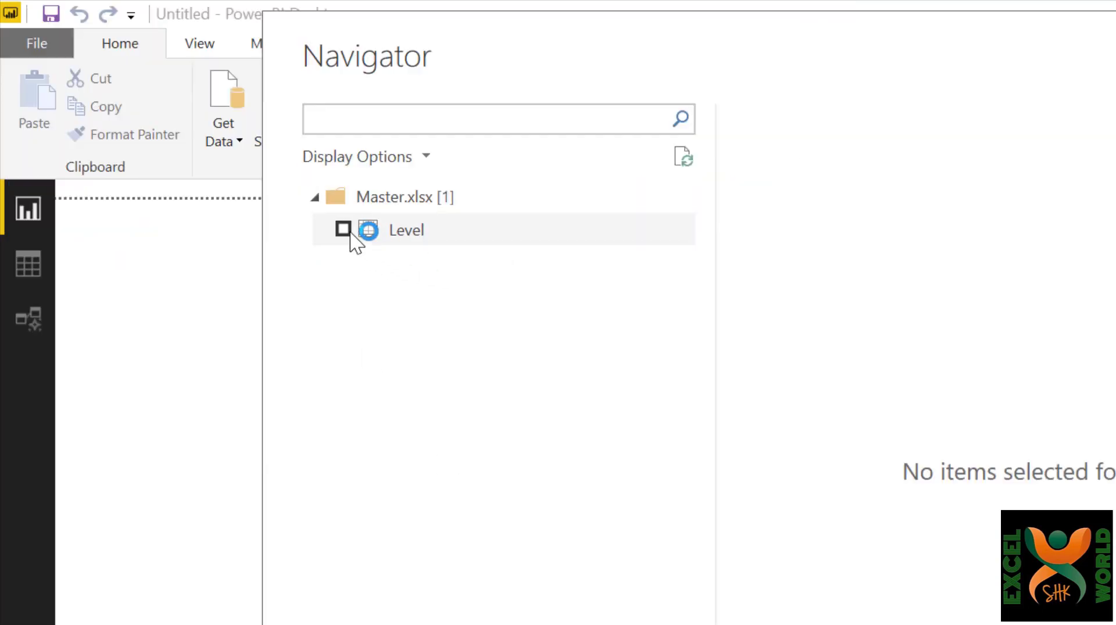
Tick the Level sheet in Navigator and open it for editing in Power Query.
left_click(350, 234)
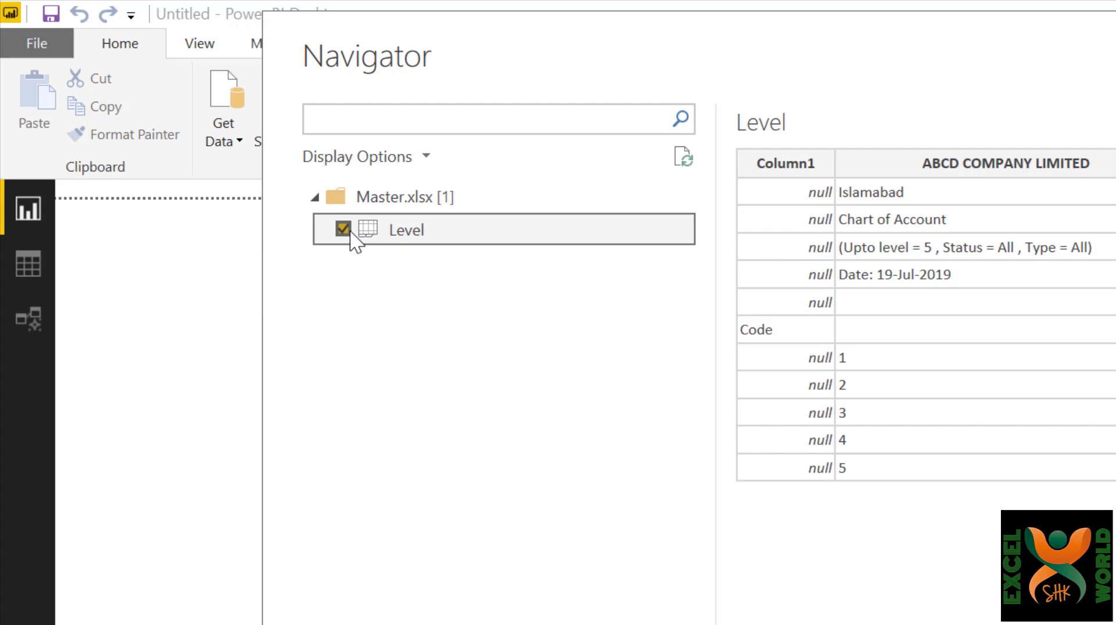
left_click_drag(566, 581, 503, 571)
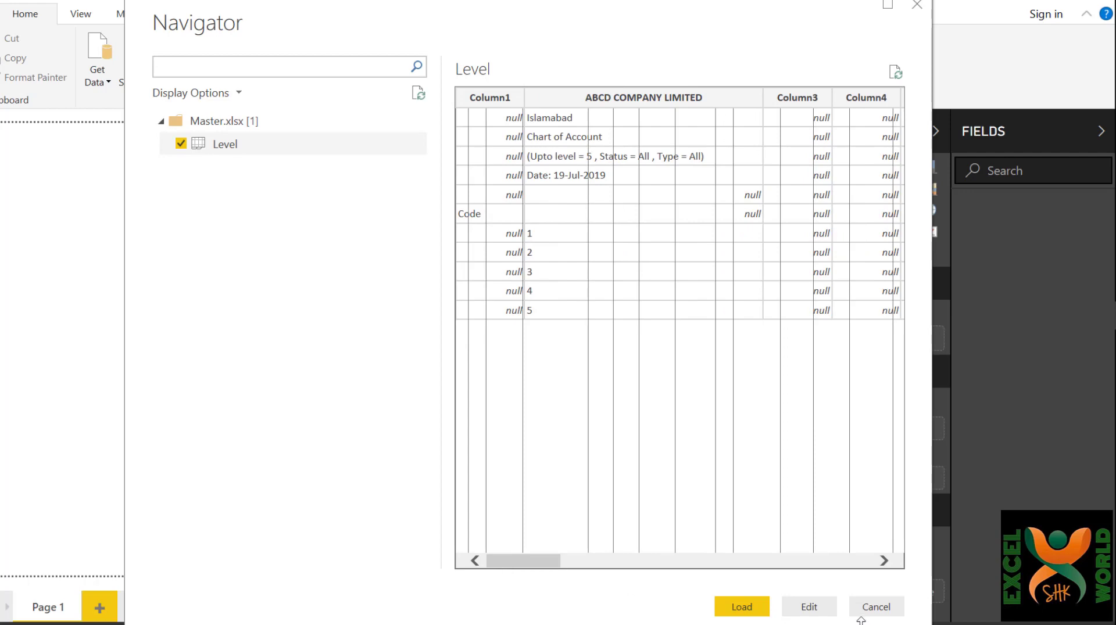
left_click(809, 607)
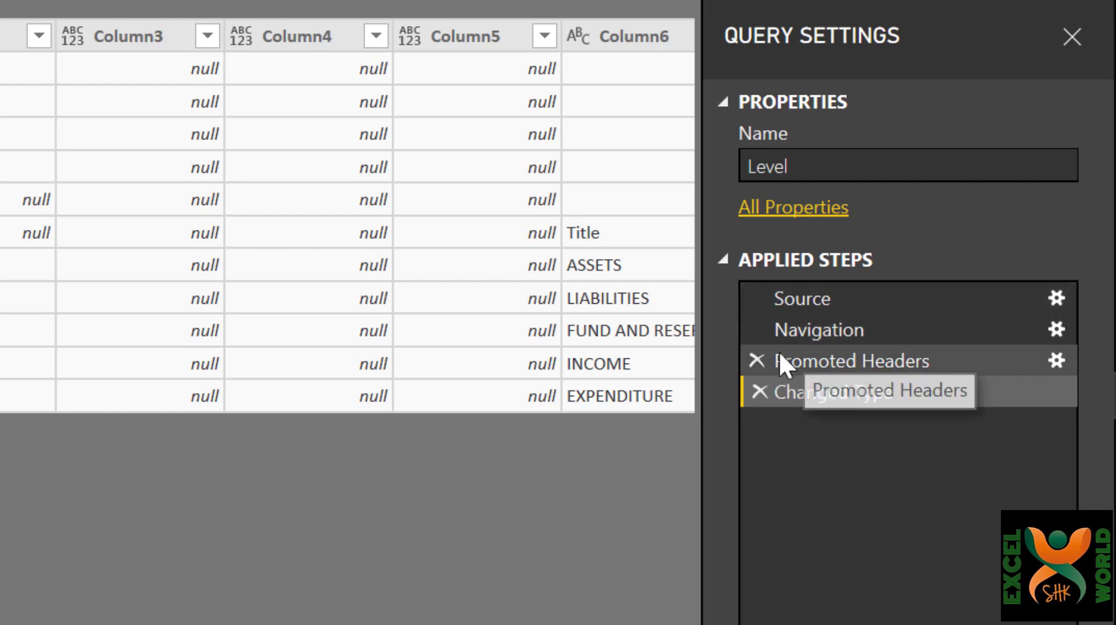
Delete the Changed Type and Promoted Headers steps, then remove the top 6 rows of Level.
left_click(758, 390)
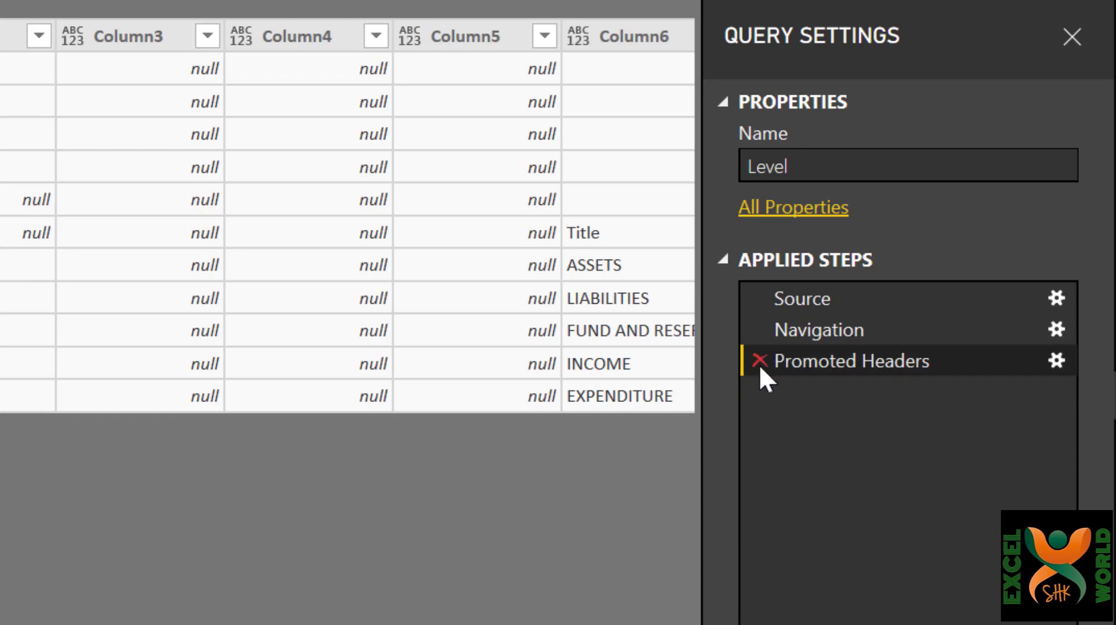
left_click(759, 361)
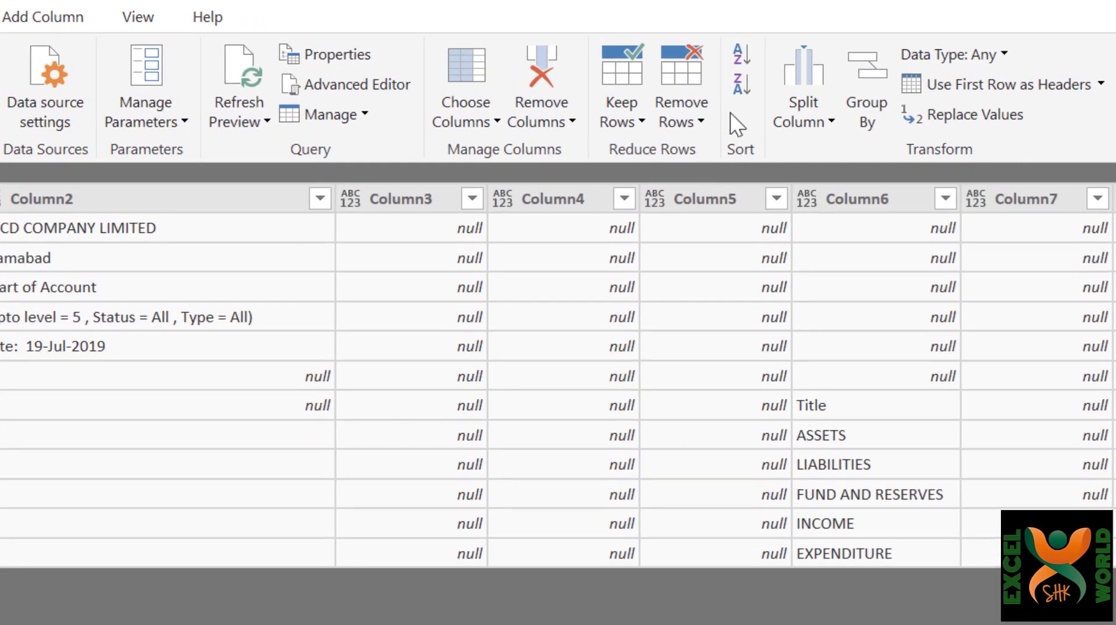
left_click(699, 123)
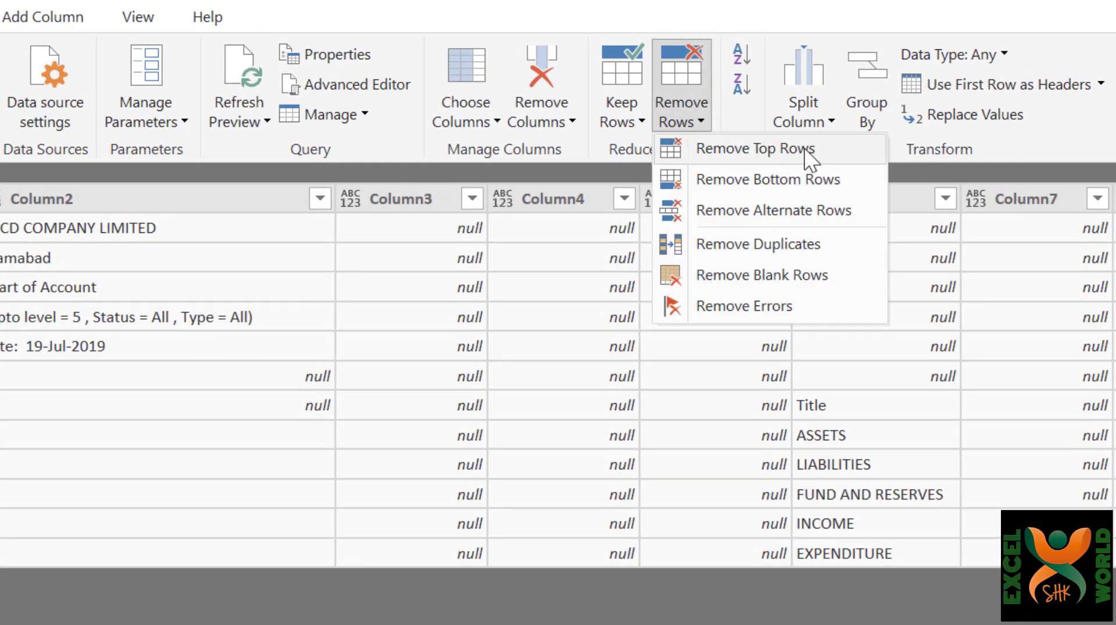
left_click(821, 146)
type("6")
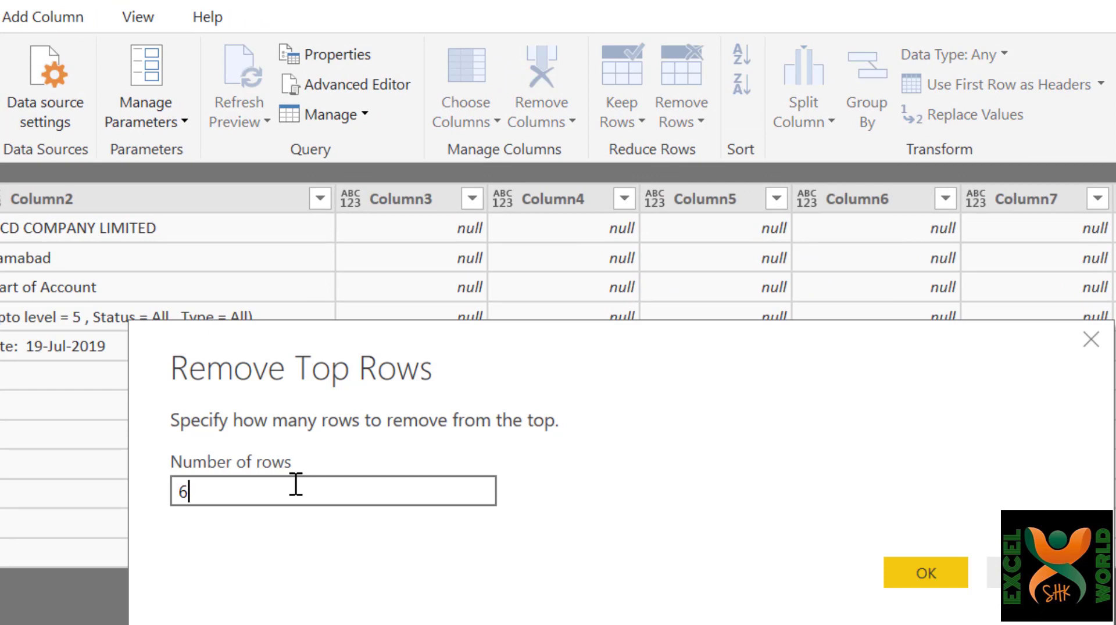
left_click(922, 572)
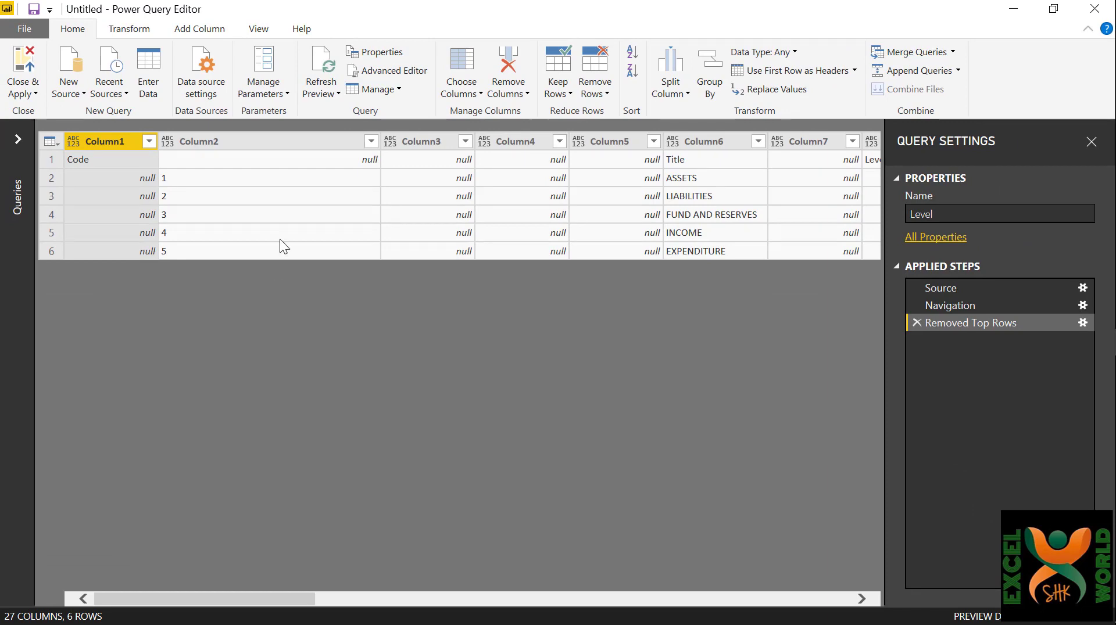
Select Column2 (codes) and Column6 (titles) and apply Remove Other Columns.
left_click(311, 144)
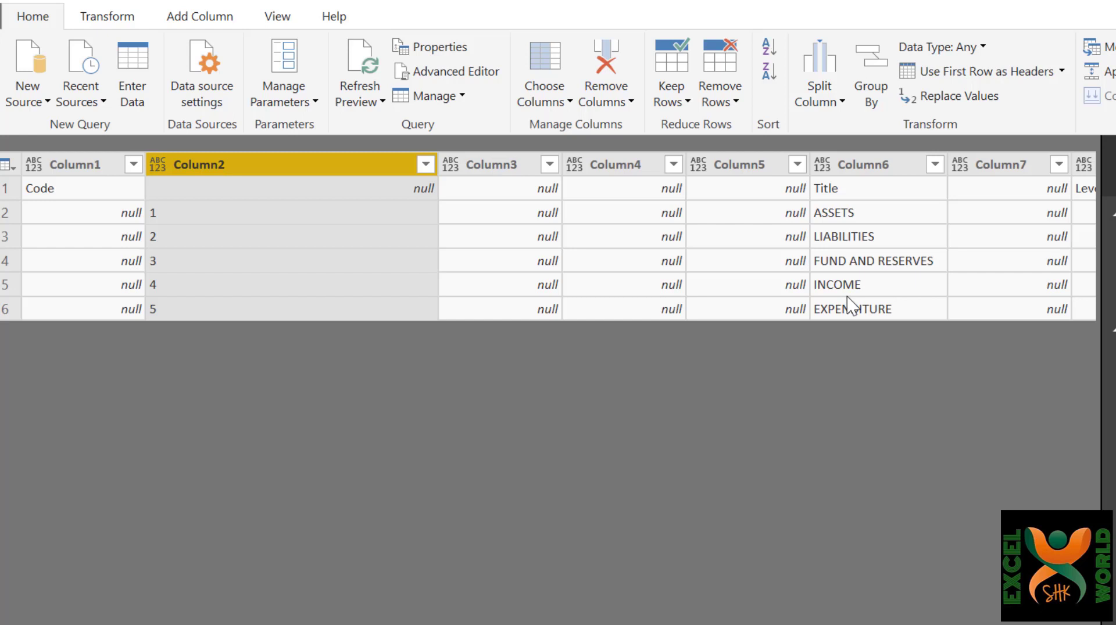
left_click(873, 168, "ctrl")
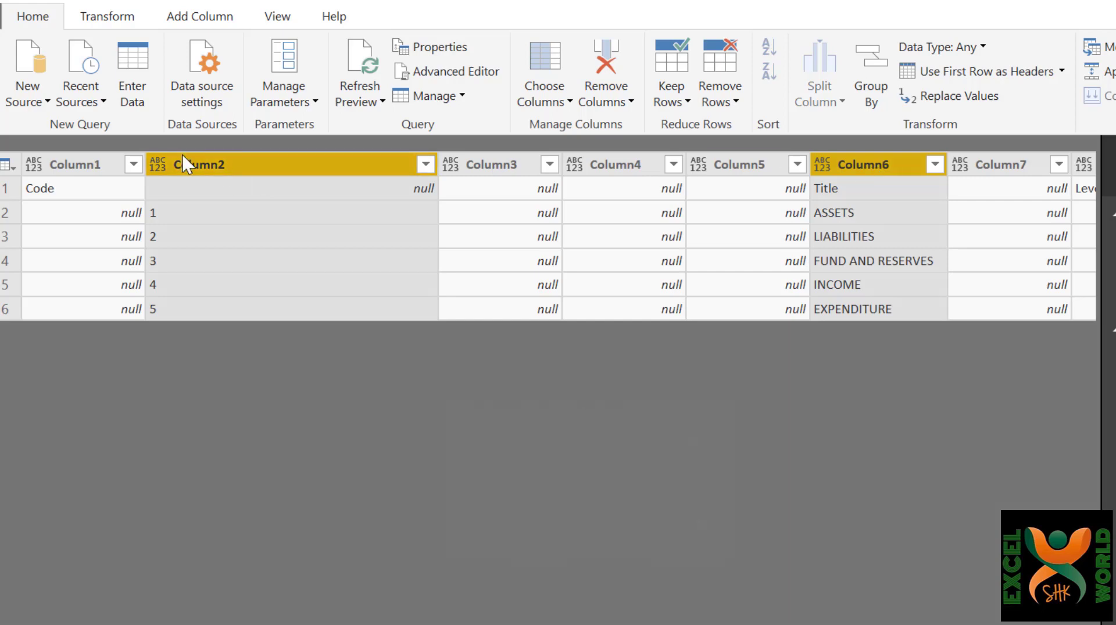
left_click(101, 165)
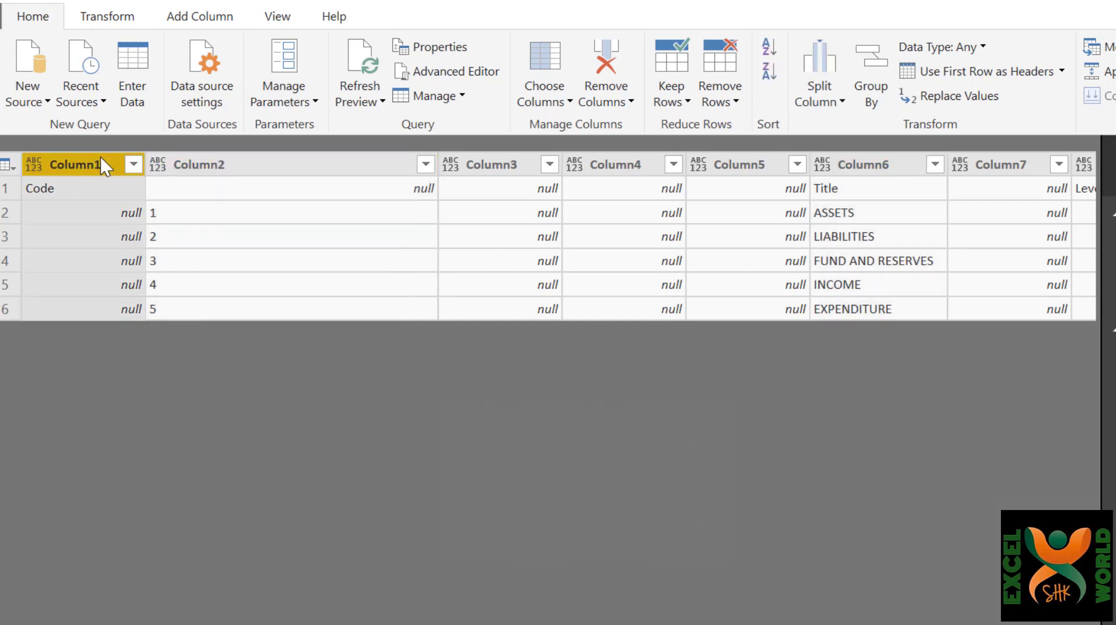
left_click(523, 164, "ctrl")
left_click(623, 168, "ctrl")
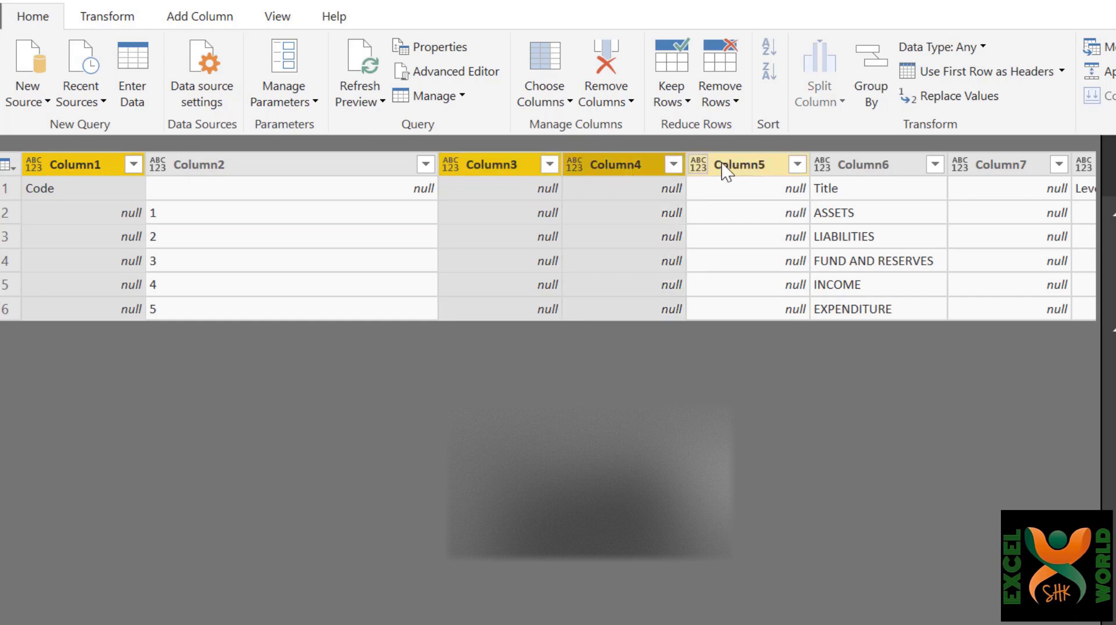
left_click(729, 169, "ctrl")
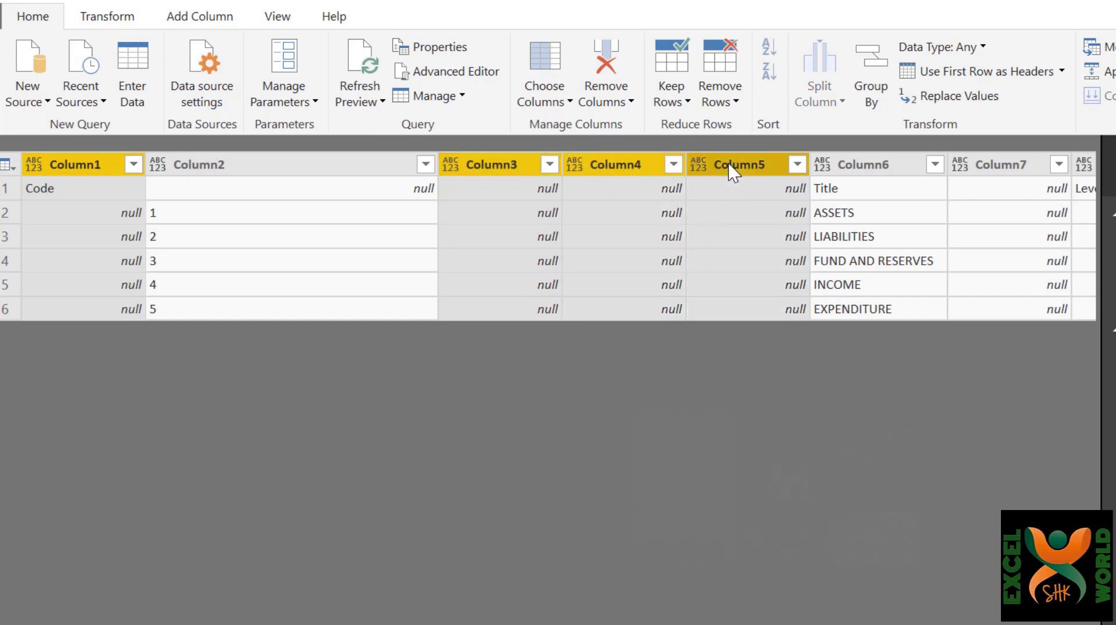
left_click(271, 213)
left_click(301, 169)
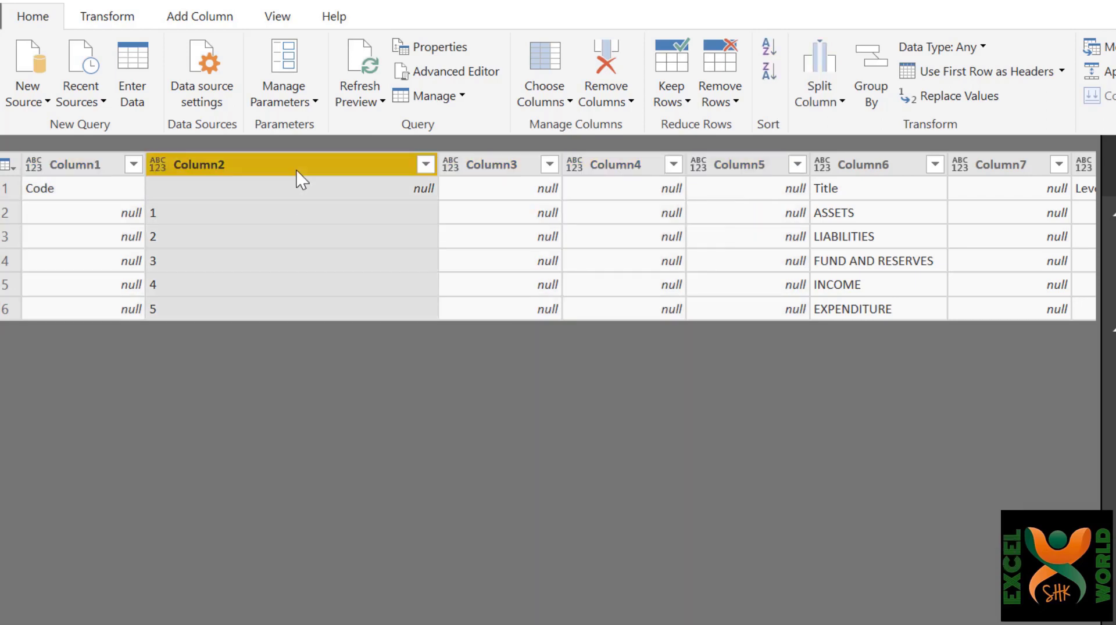
left_click(885, 169, "ctrl")
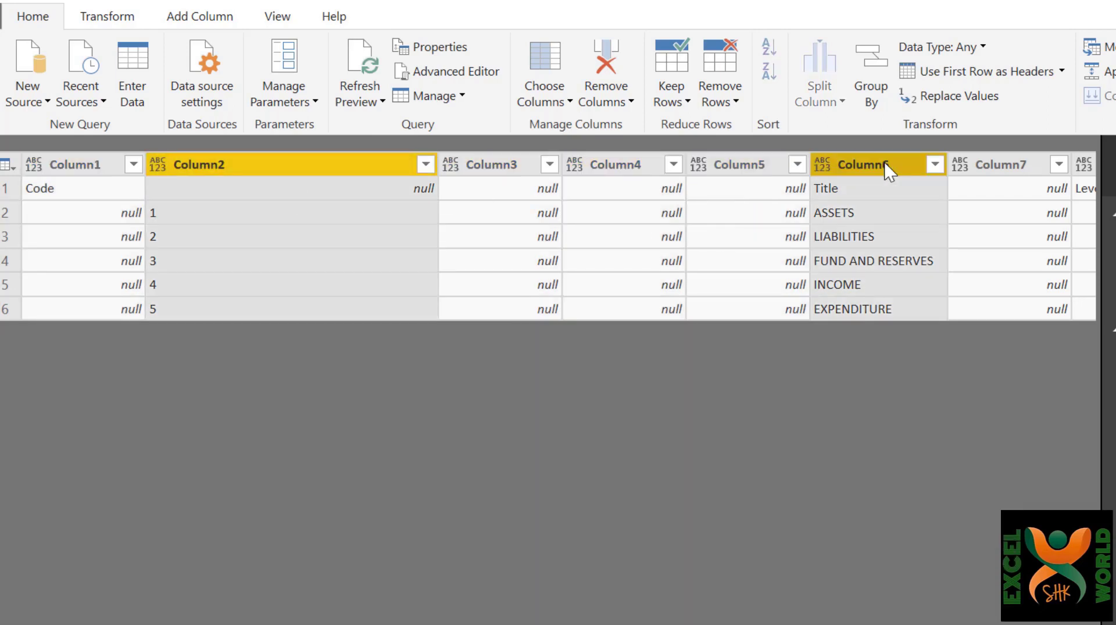
right_click(884, 164)
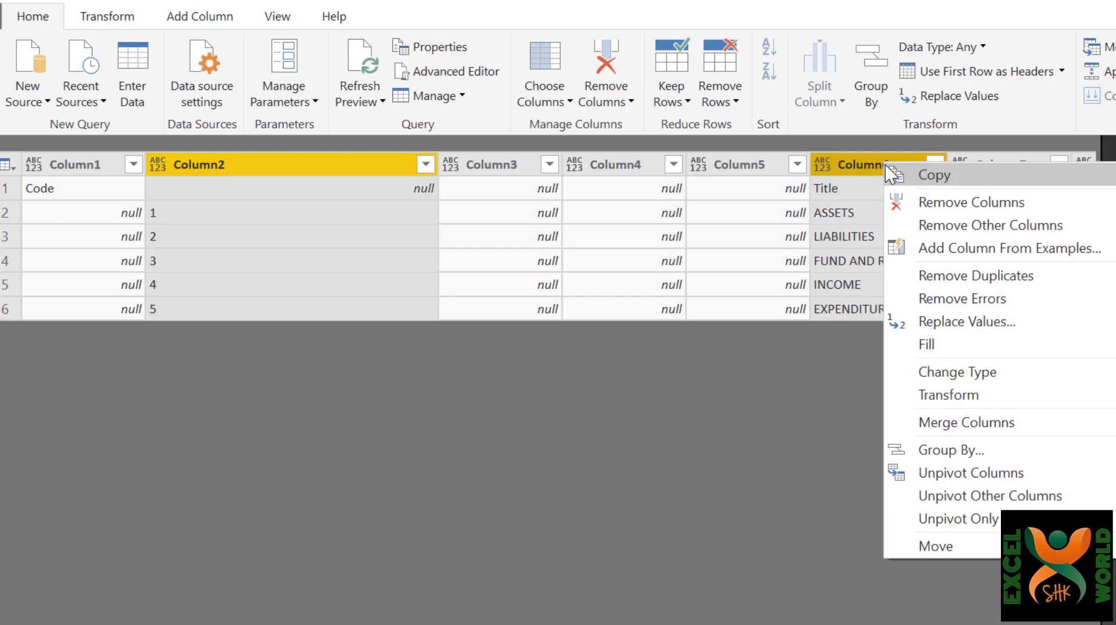
left_click(982, 226)
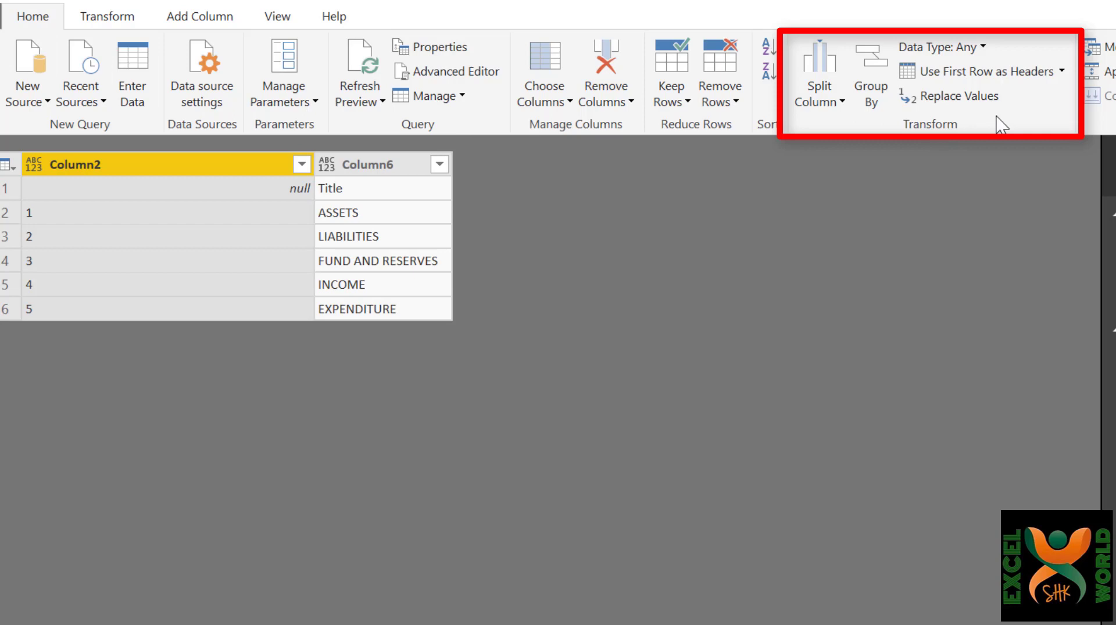
Promote the first row to headers and rename the first column to Code.
left_click(988, 74)
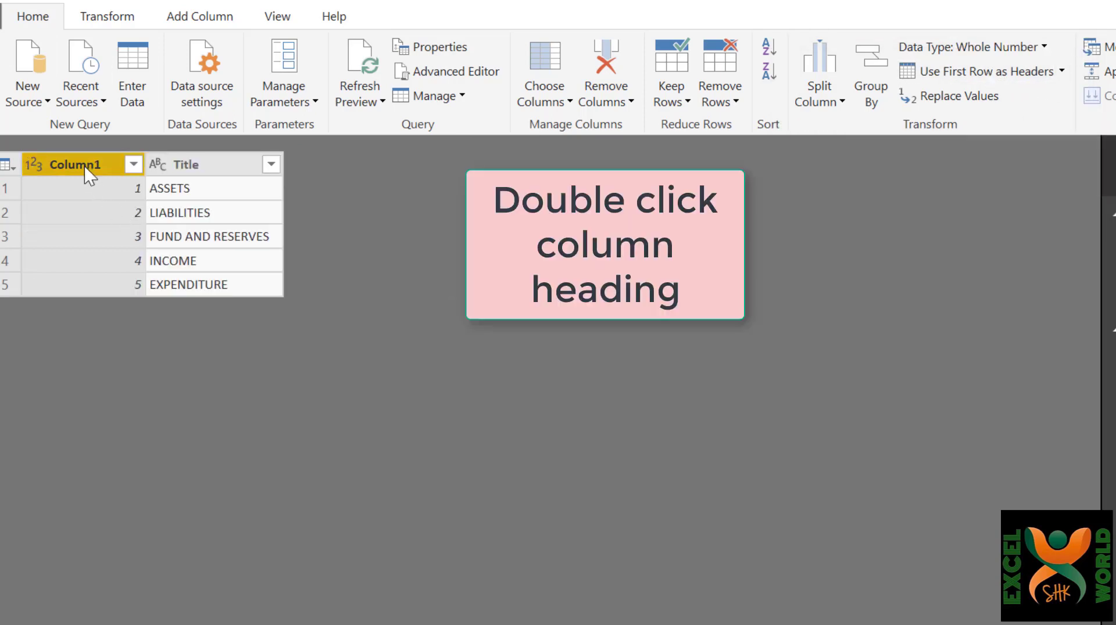
double_click(88, 168)
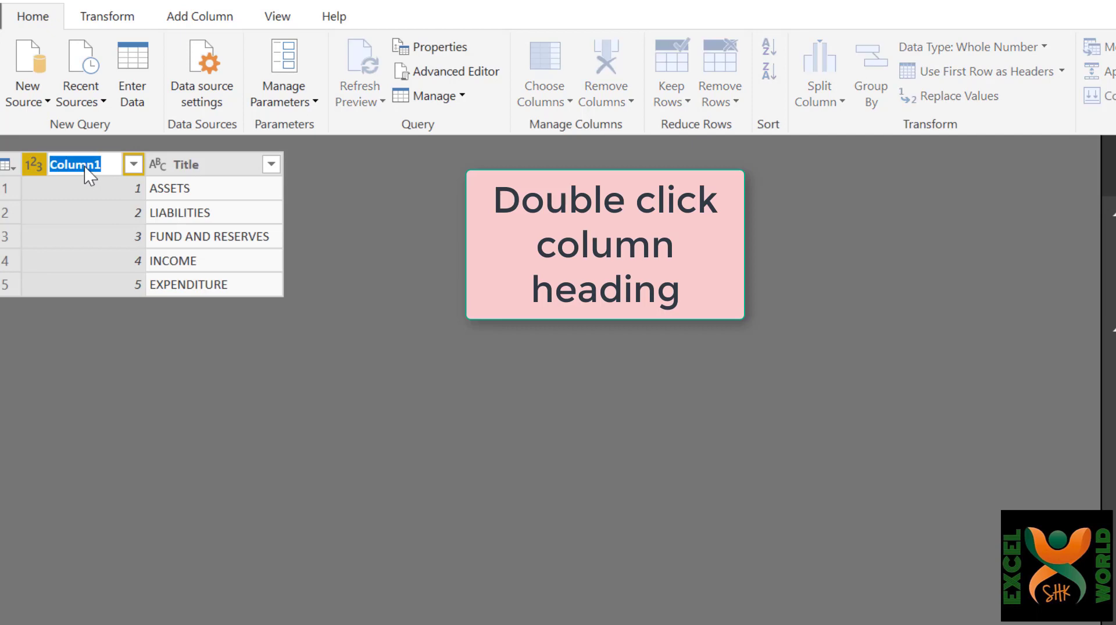
type("Code")
key("Return")
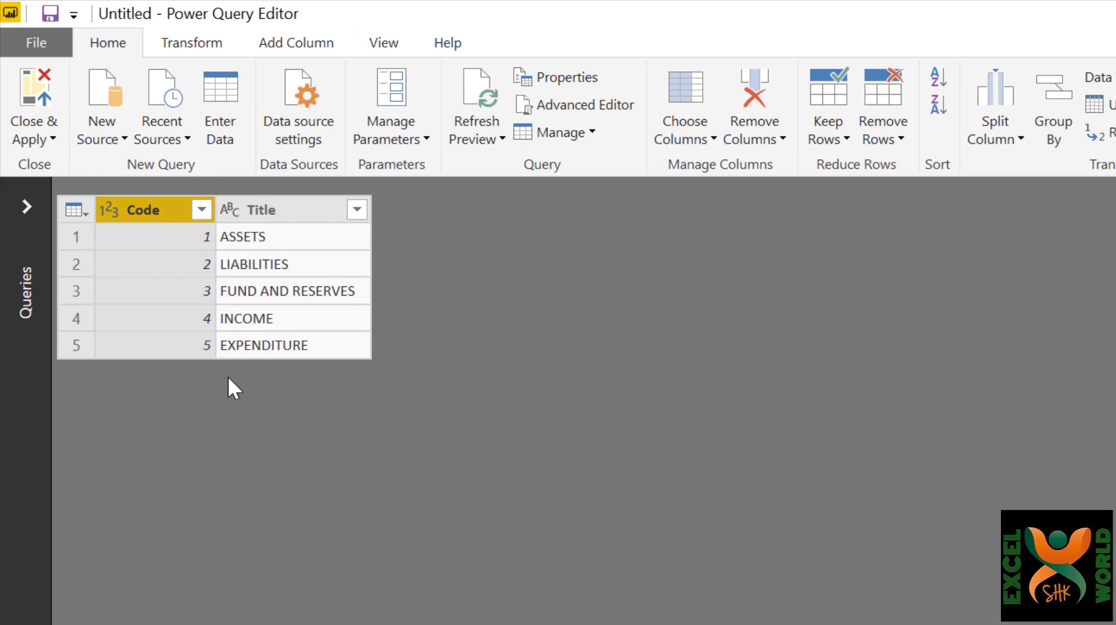
Check the data type options of the Code and Title columns.
left_click(109, 210)
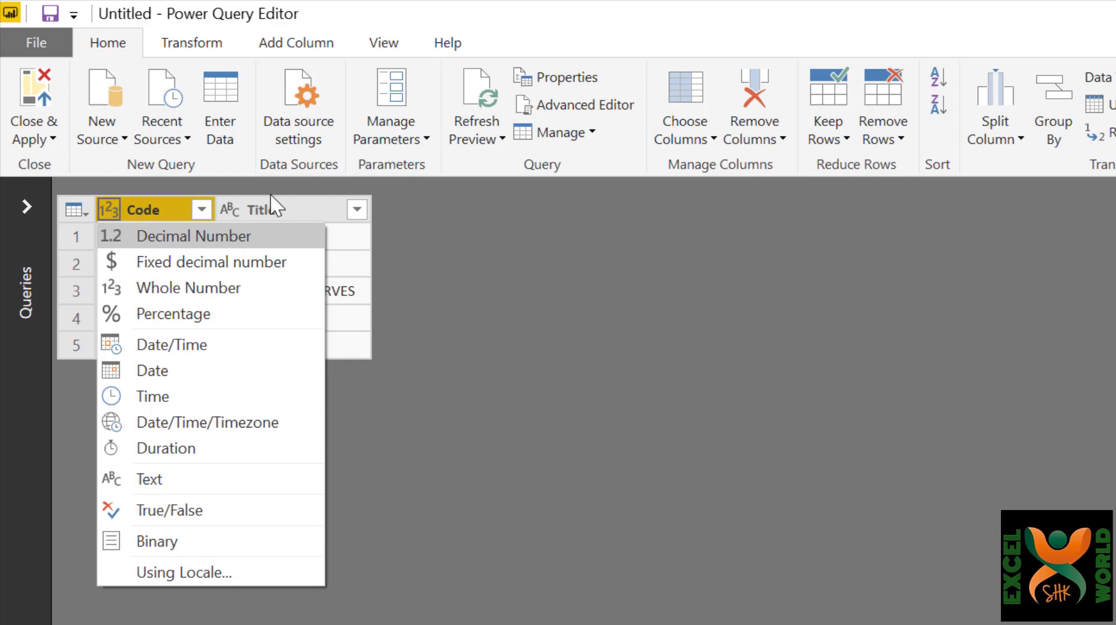
left_click(233, 208)
left_click(231, 210)
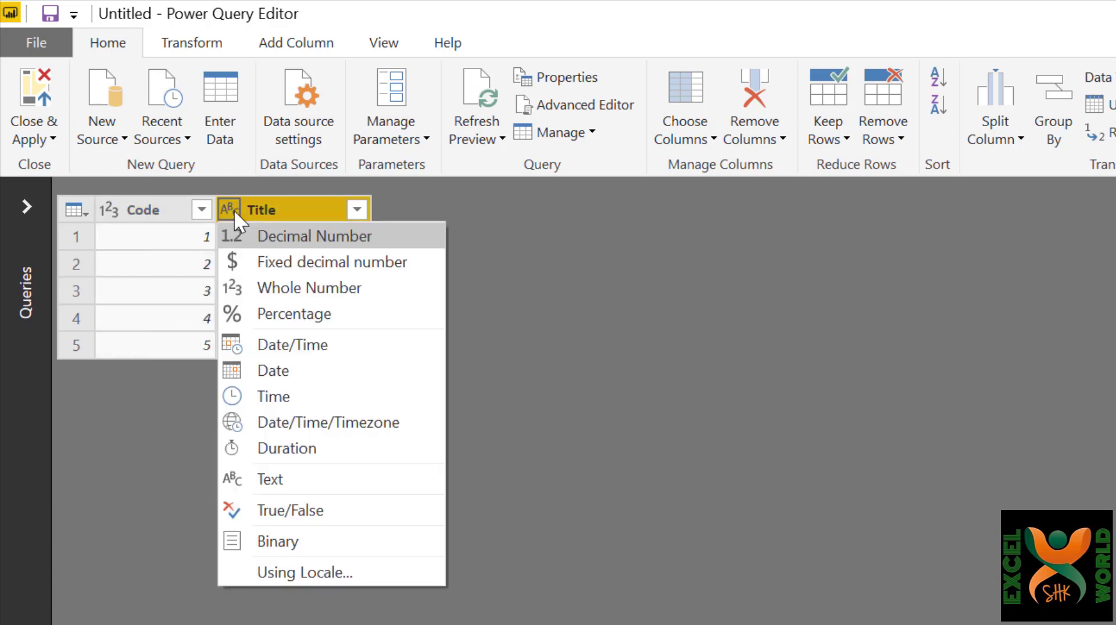
left_click(153, 317)
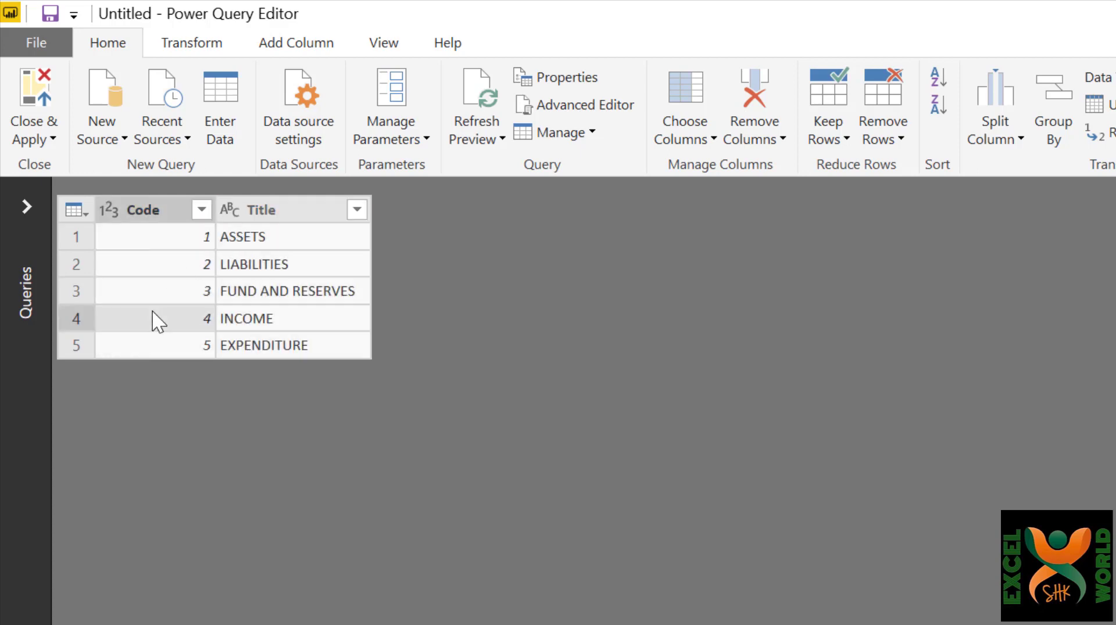
Import Sheet1 from Details.xlsx as a new Excel query beside Level.
left_click(118, 150)
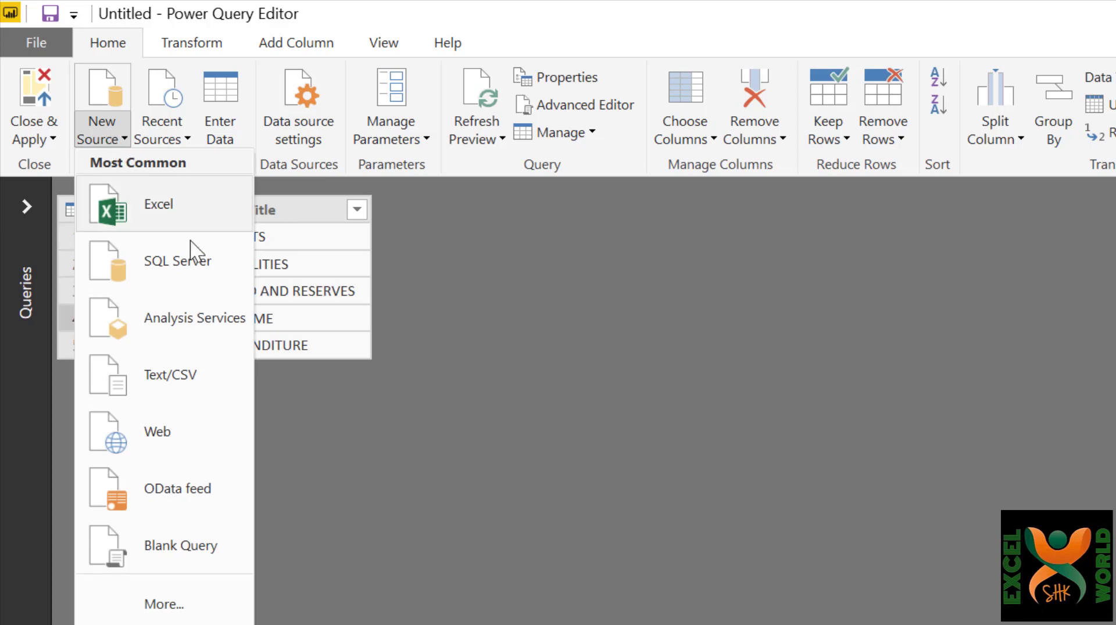
left_click(192, 211)
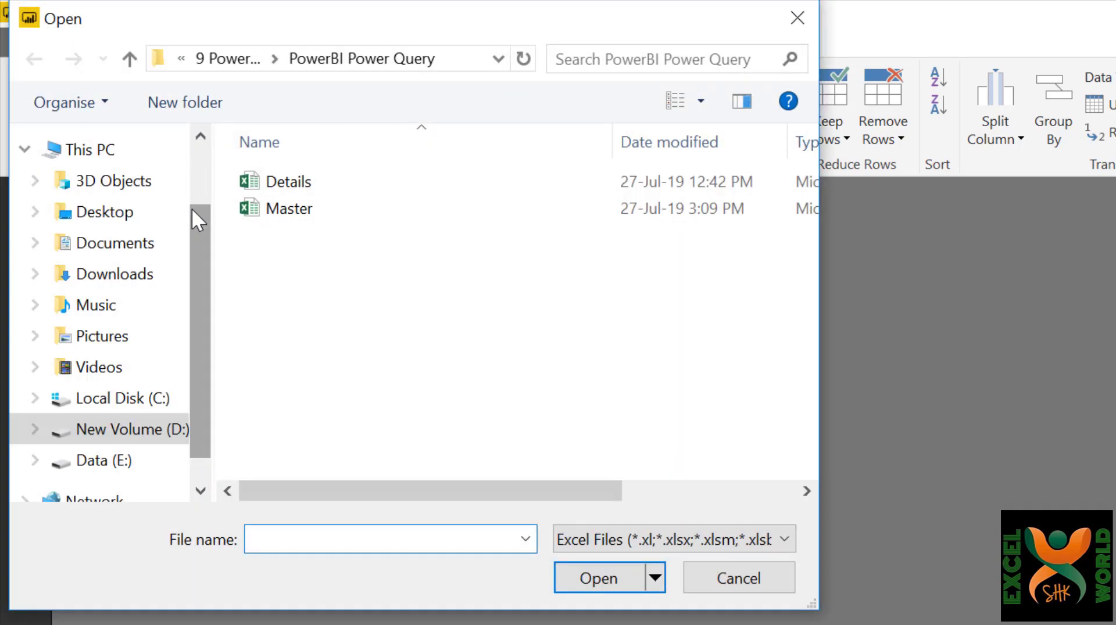
left_click(302, 201)
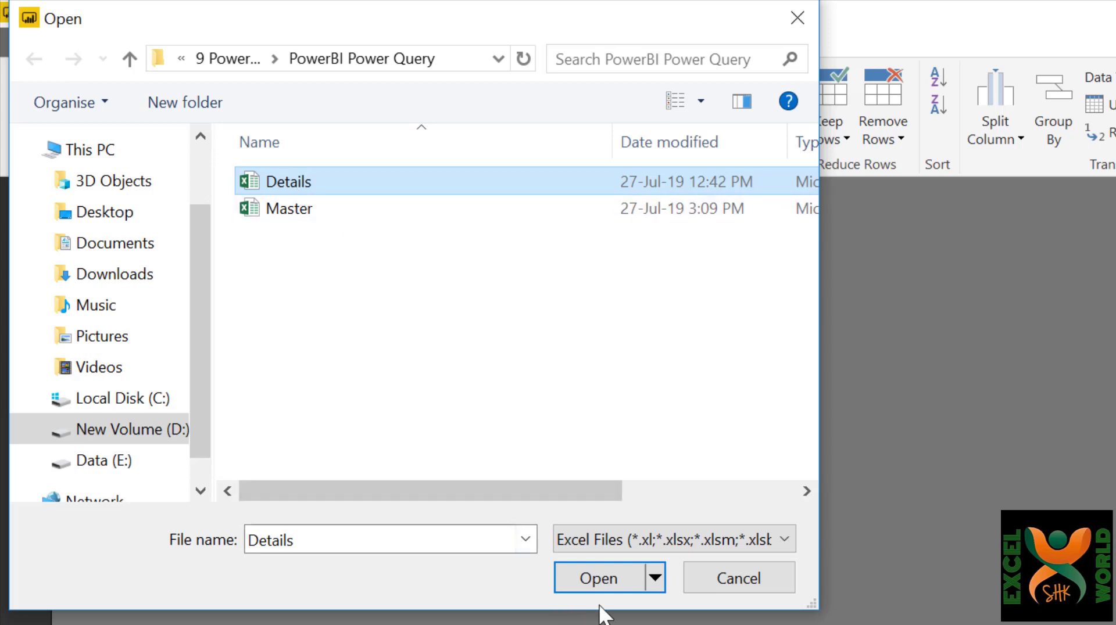
left_click(604, 578)
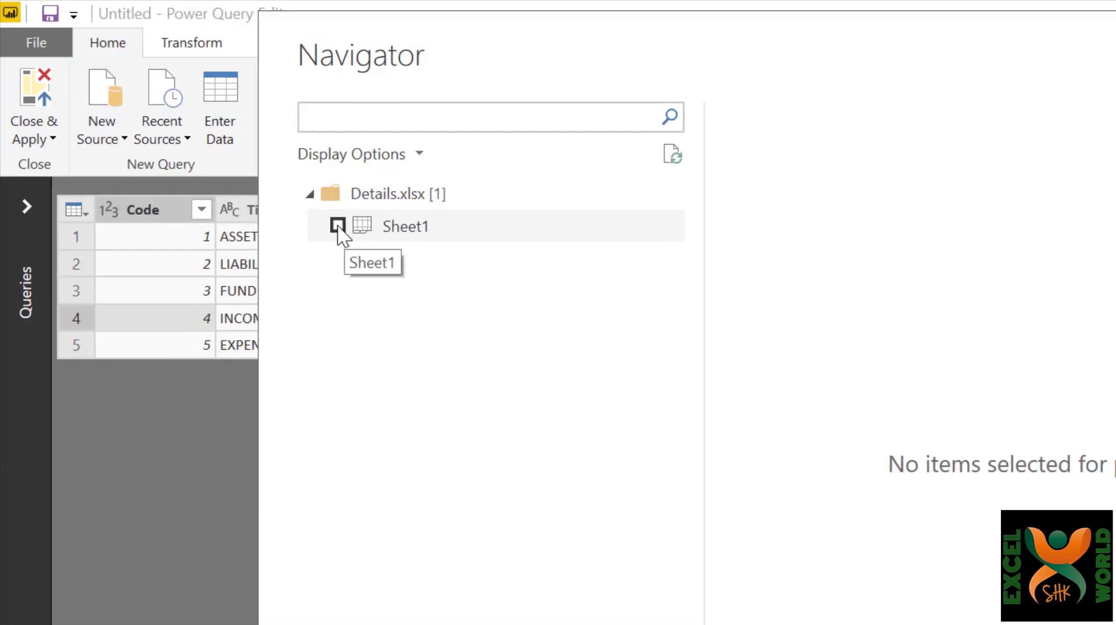
left_click(337, 226)
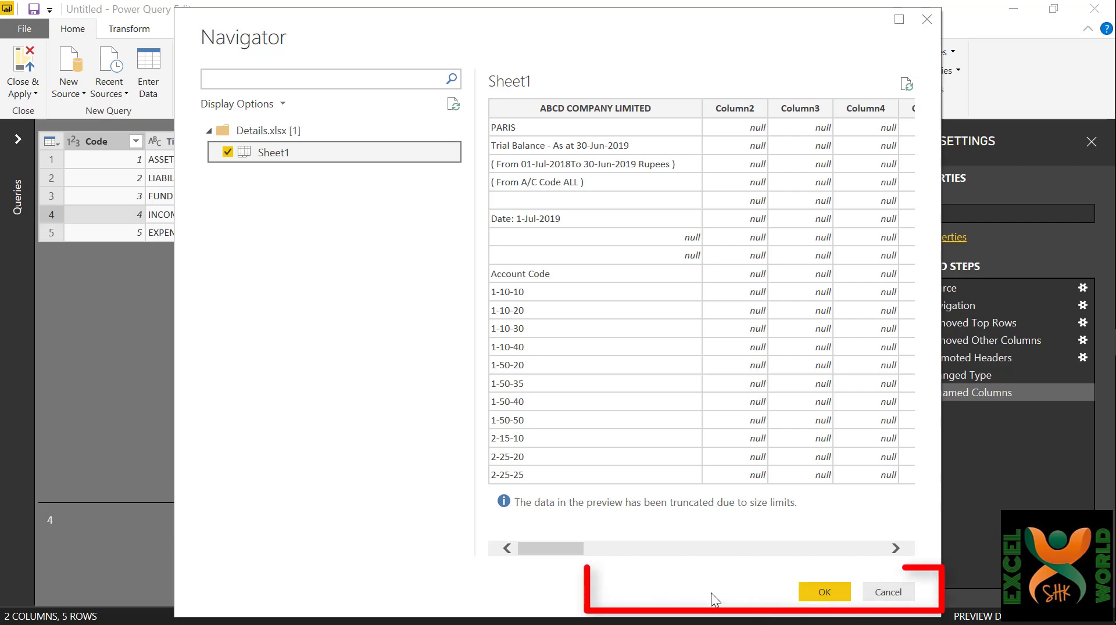
left_click(832, 597)
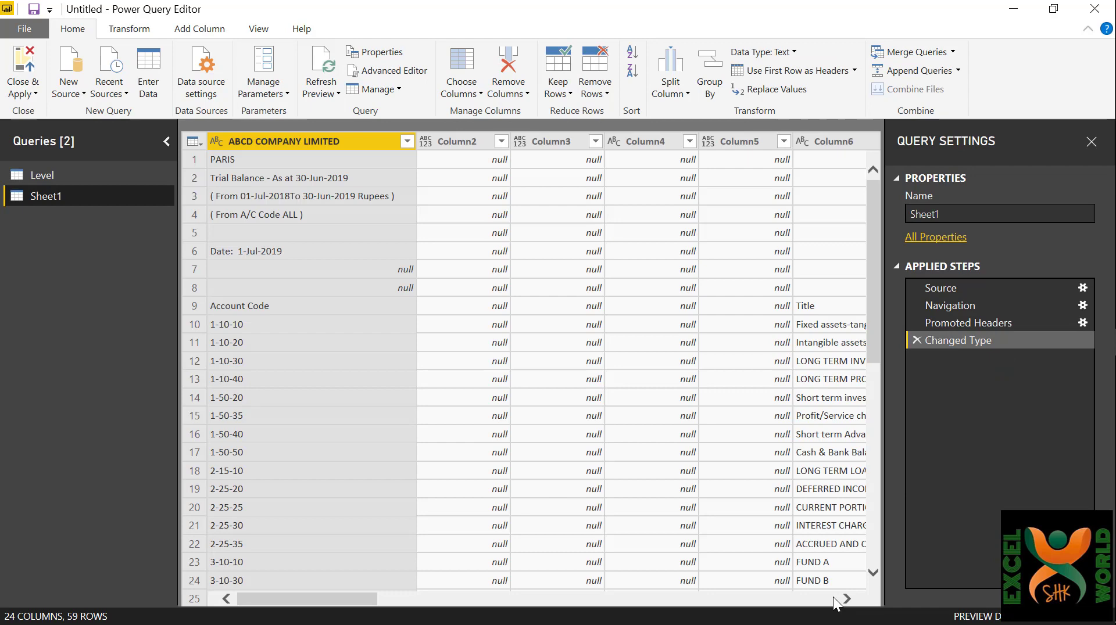
Collapse the Queries pane and remove the top 8 rows of Sheet1.
left_click(167, 142)
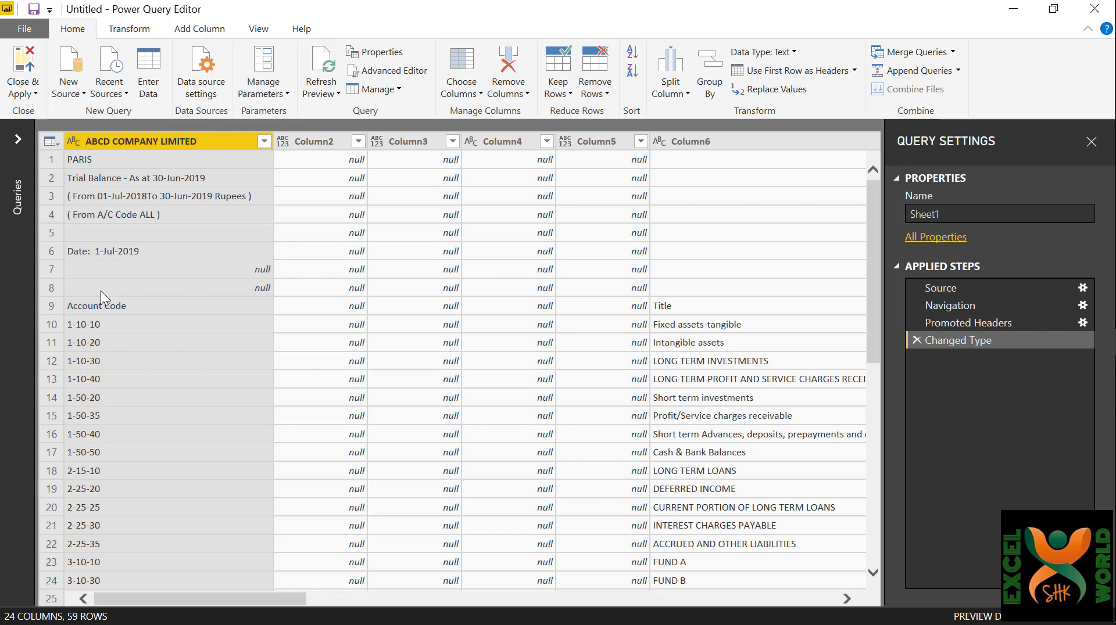
left_click(595, 90)
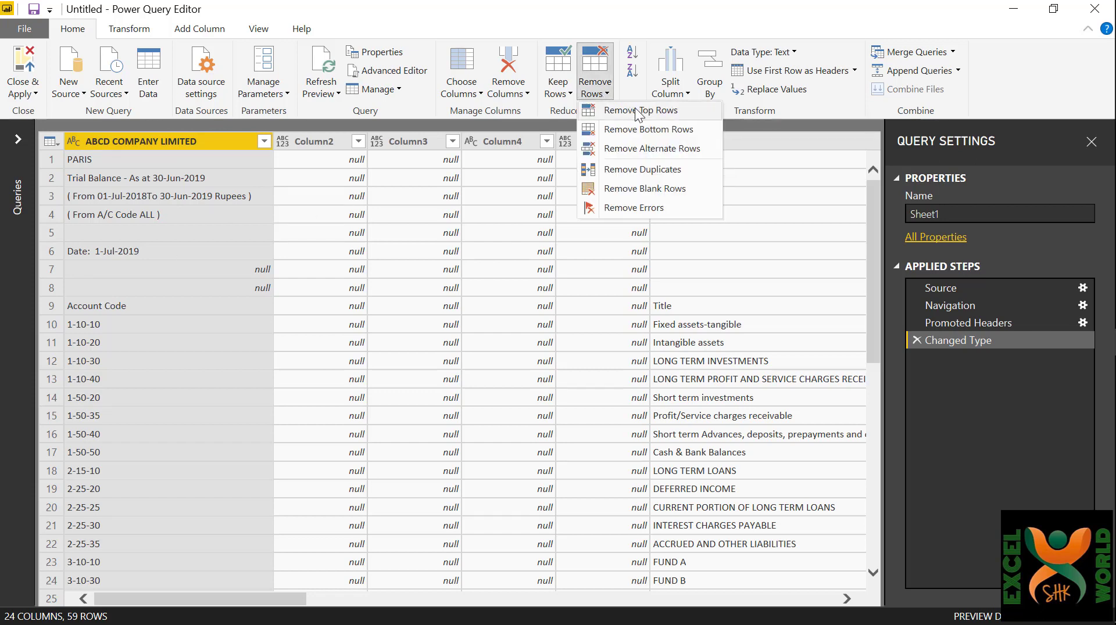
left_click(706, 109)
type("8")
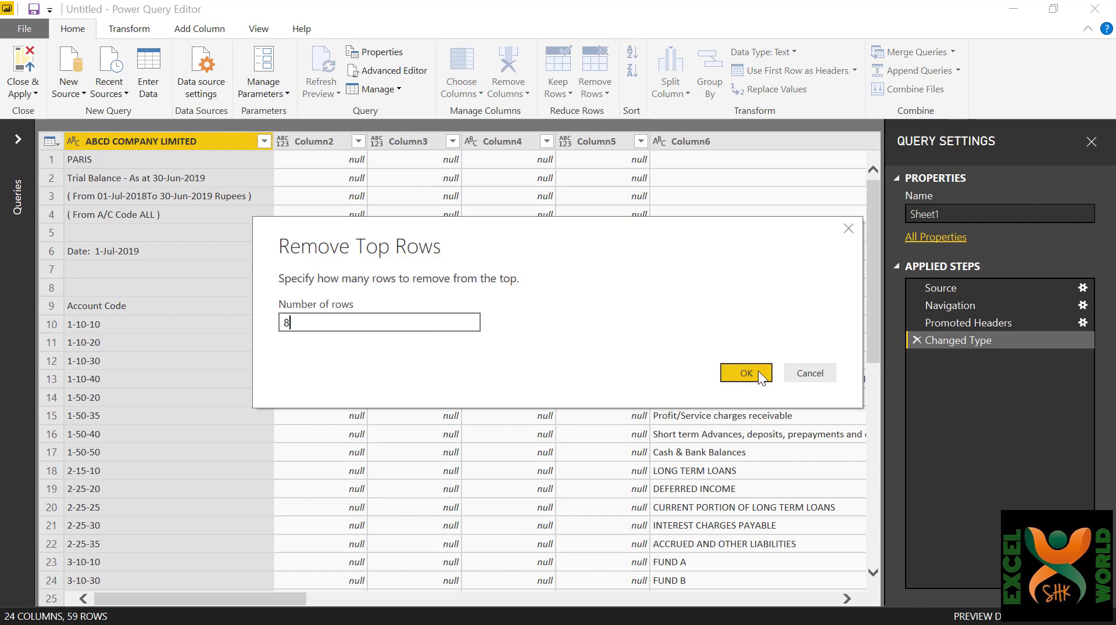
left_click(753, 372)
Remove the bottom 1 row of Sheet1, leaving 50 rows.
scroll(877, 291, "down", 8)
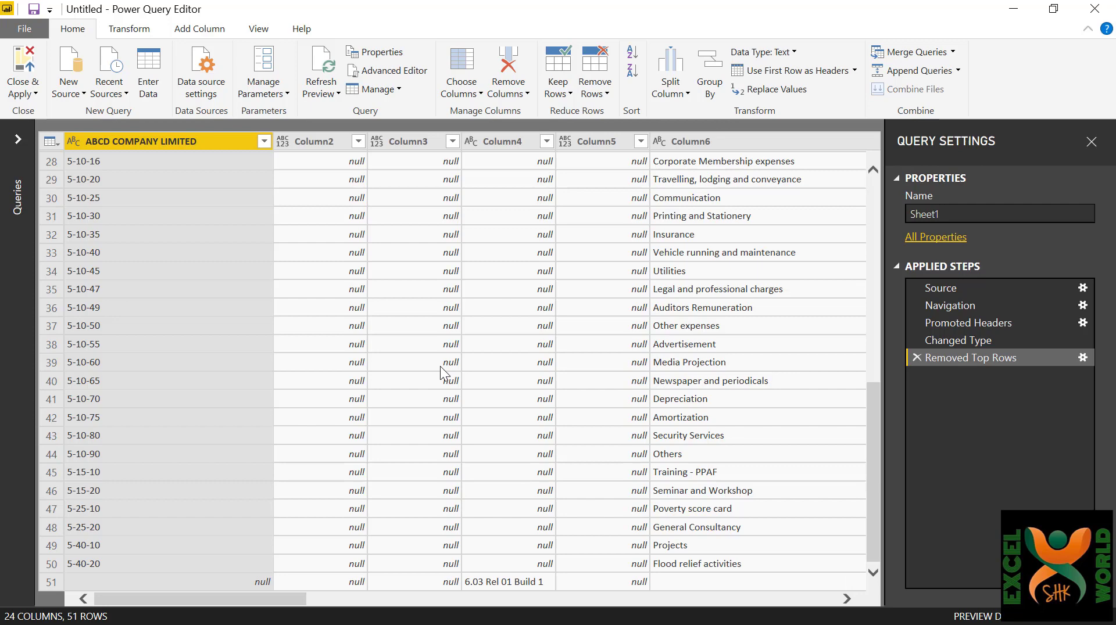
left_click(608, 94)
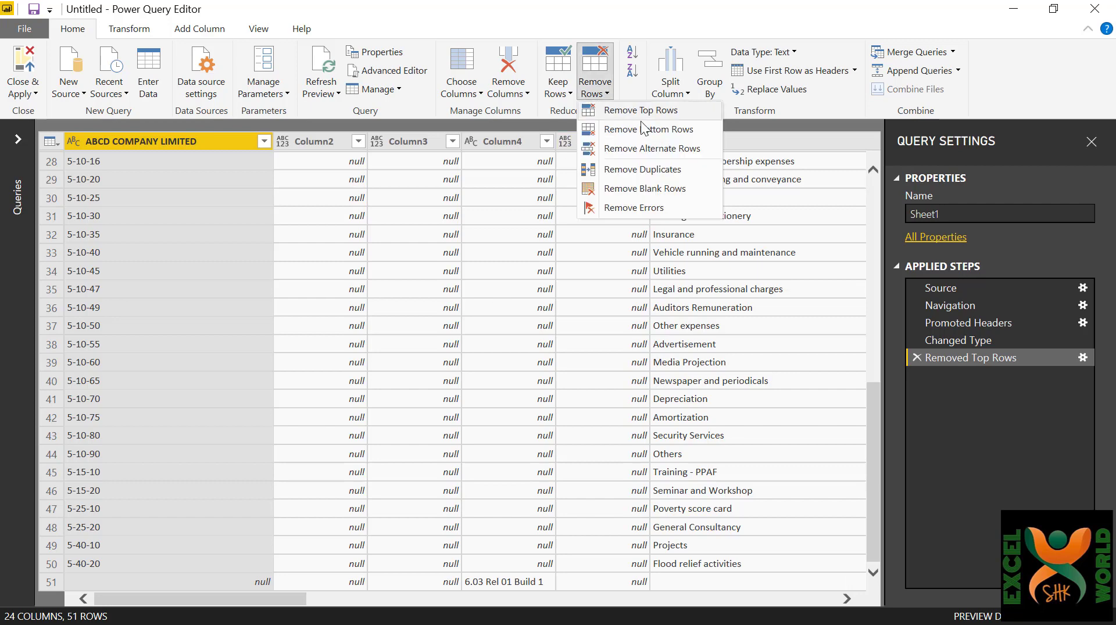
left_click(702, 128)
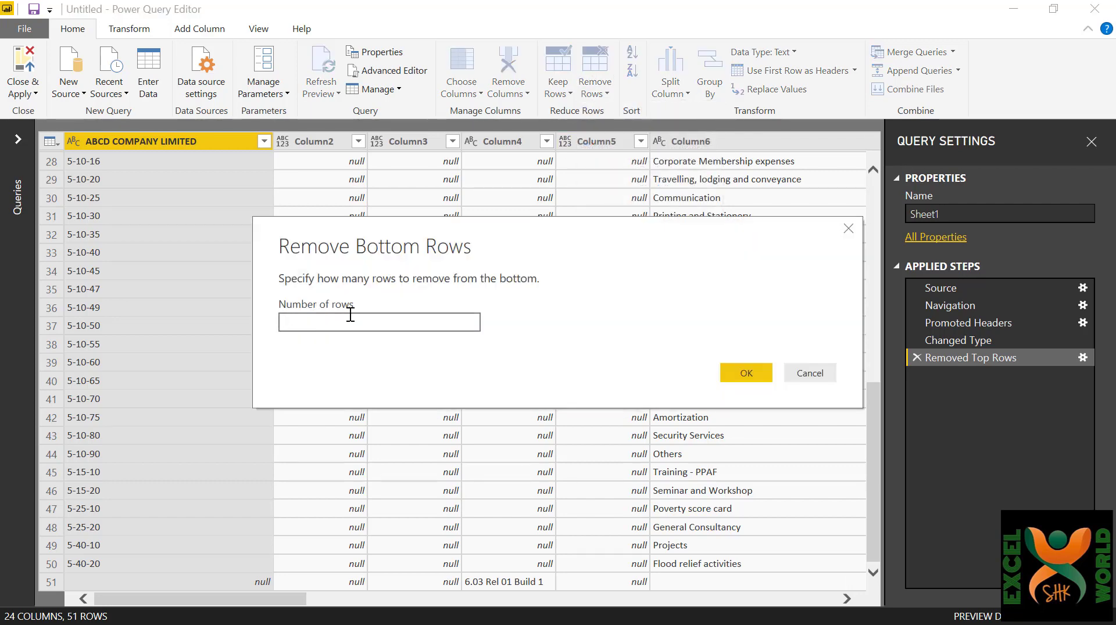
type("1")
key("Return")
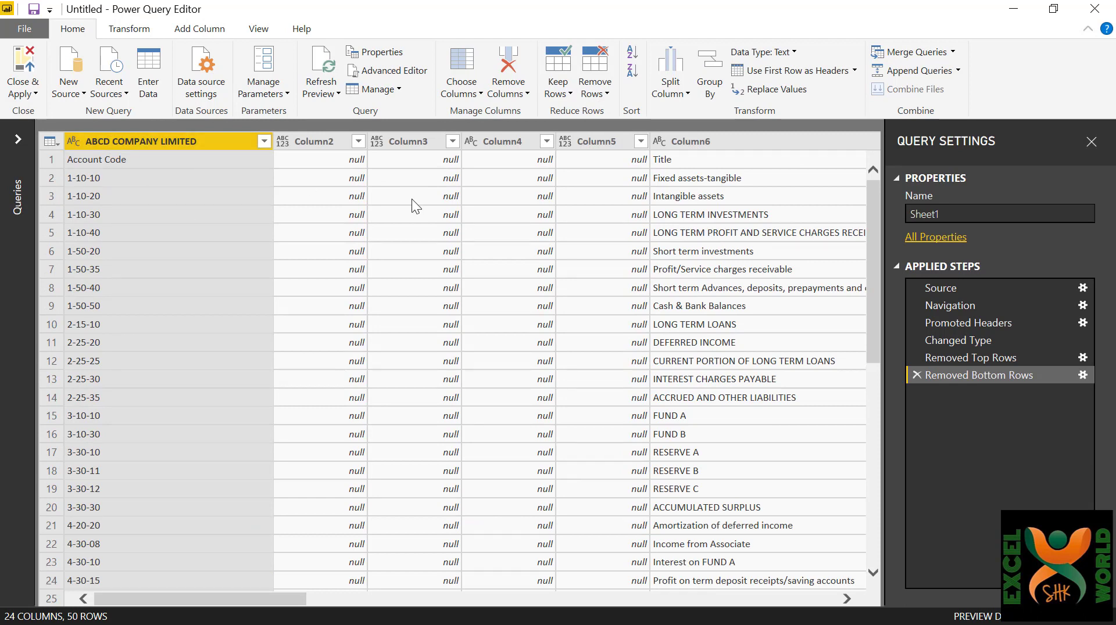
Use the first row as headers and delete the empty Column2 through Column5.
left_click(810, 75)
left_click(262, 306)
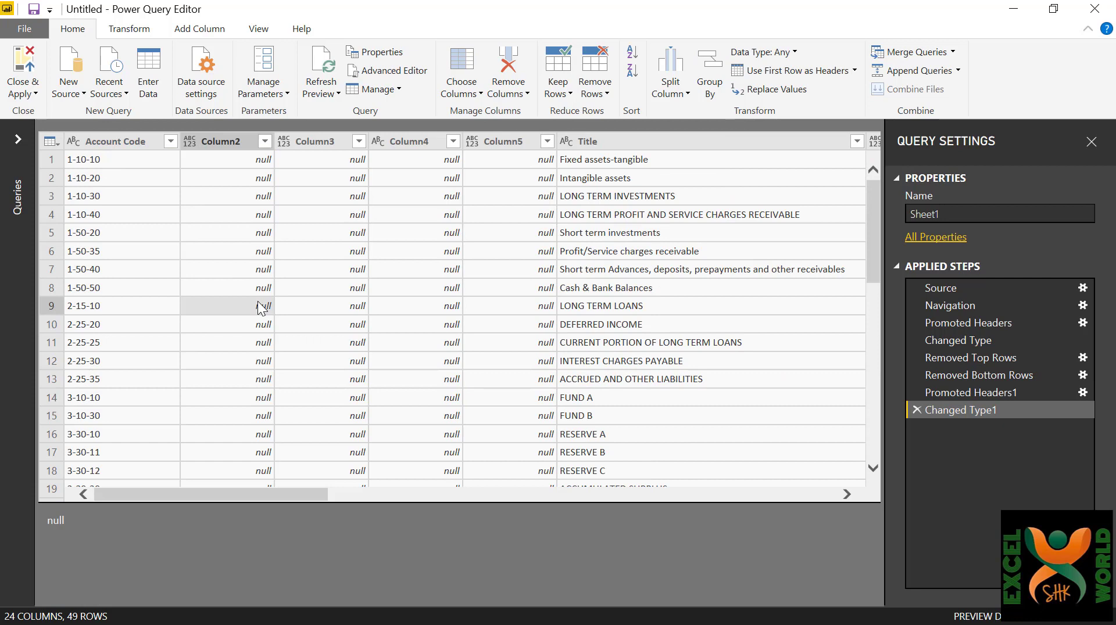
left_click(237, 142)
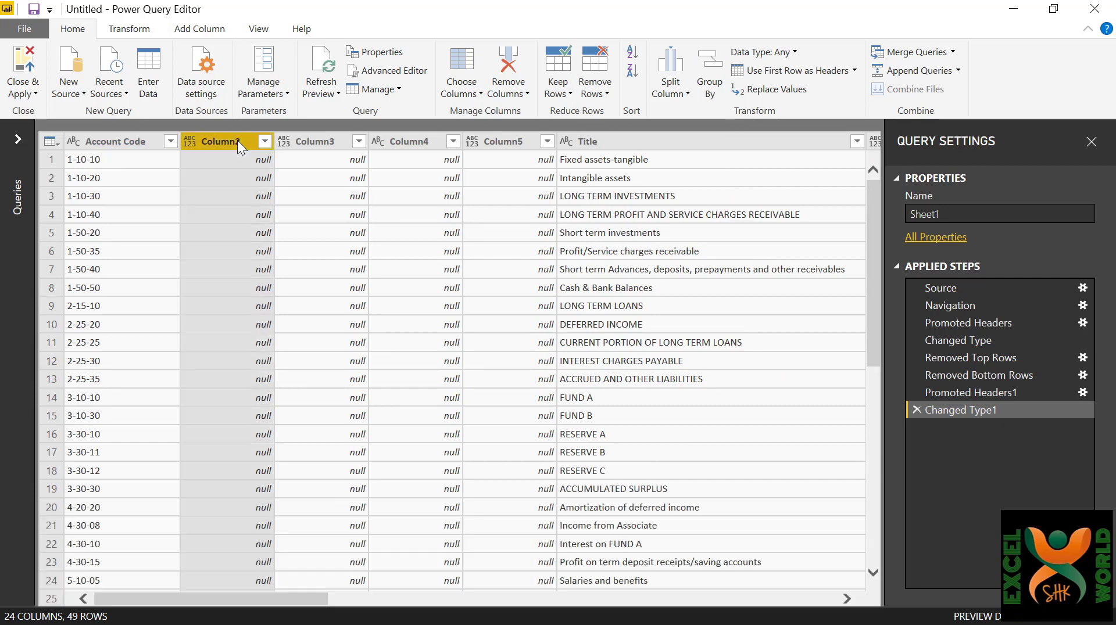
left_click(329, 141, "shift")
left_click(421, 141, "shift")
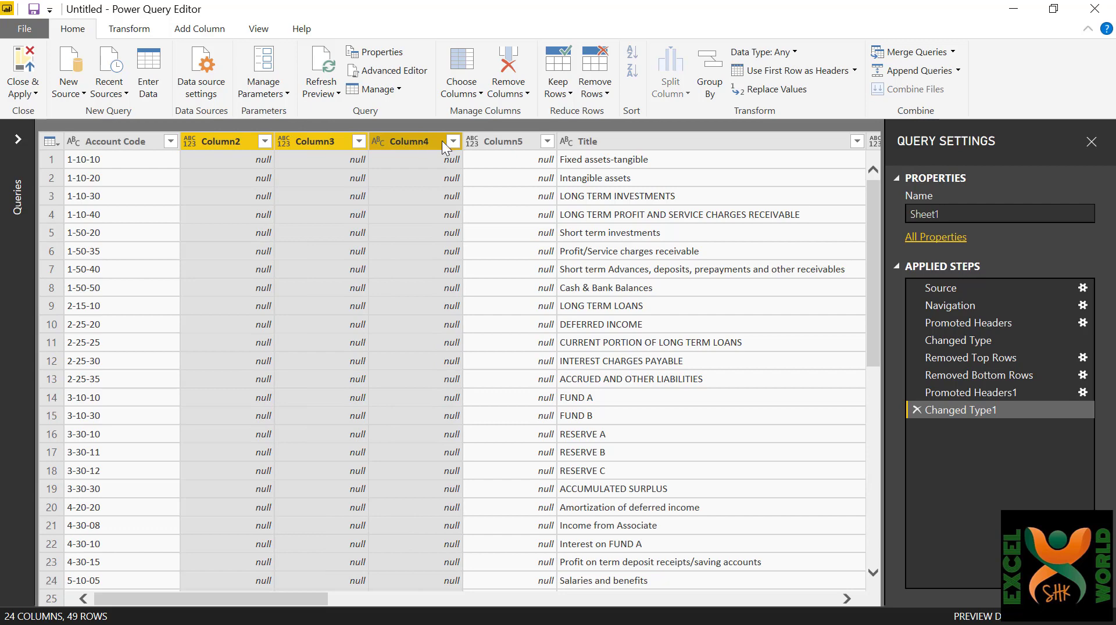
left_click(507, 142, "shift")
key("Delete")
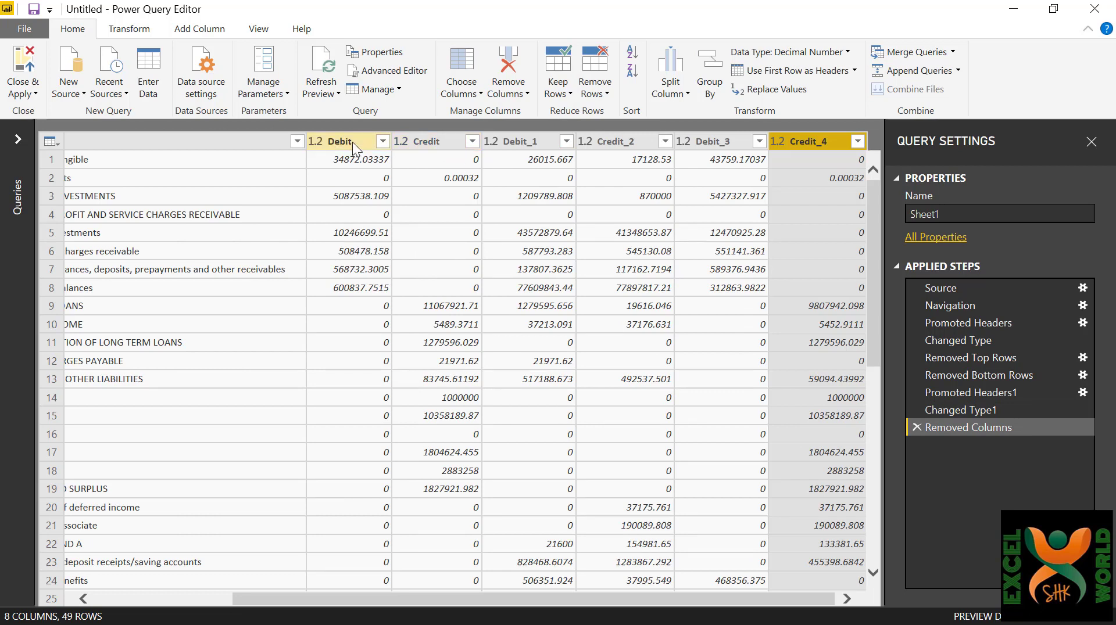
Delete the Debit, Credit, Debit_1 and Credit_2 columns.
left_click(352, 142)
left_click(442, 142, "ctrl")
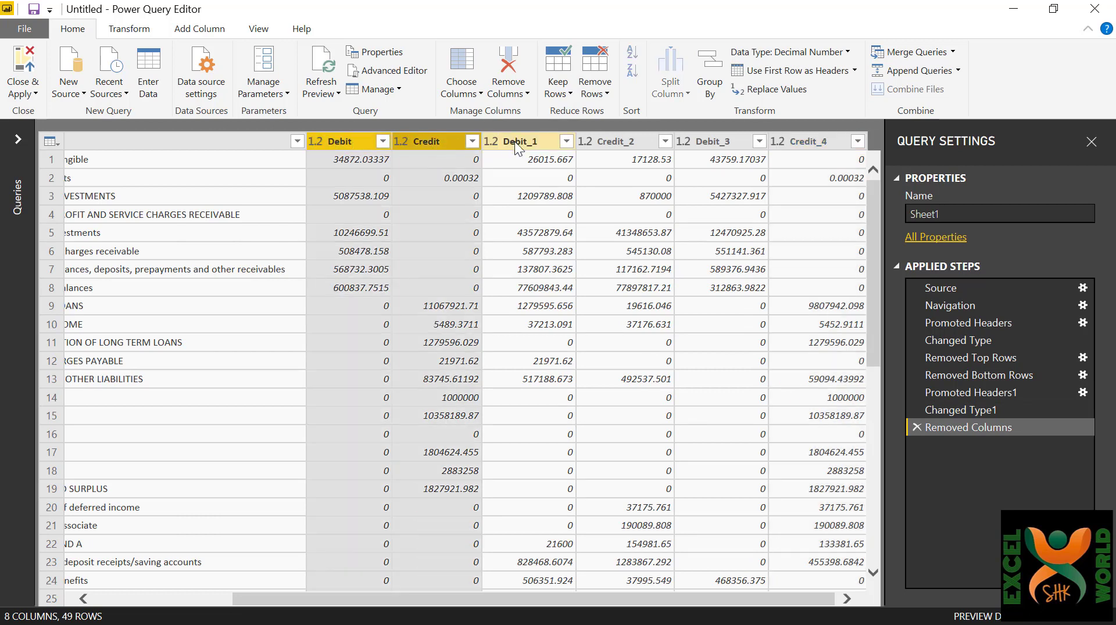
left_click(514, 141, "ctrl")
left_click(625, 143, "ctrl")
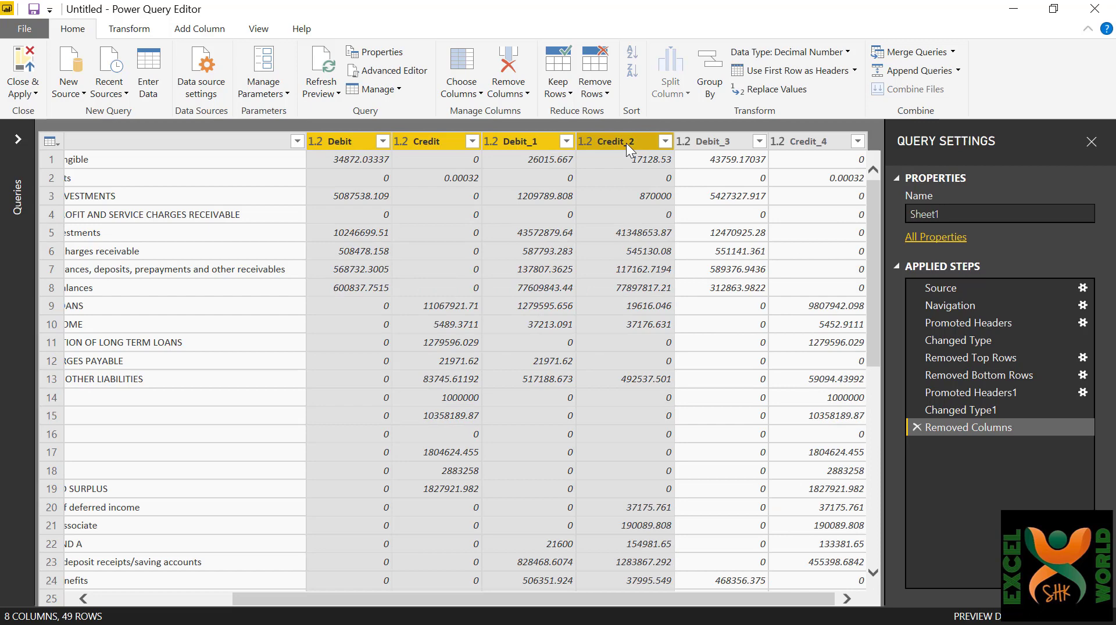
key("Delete")
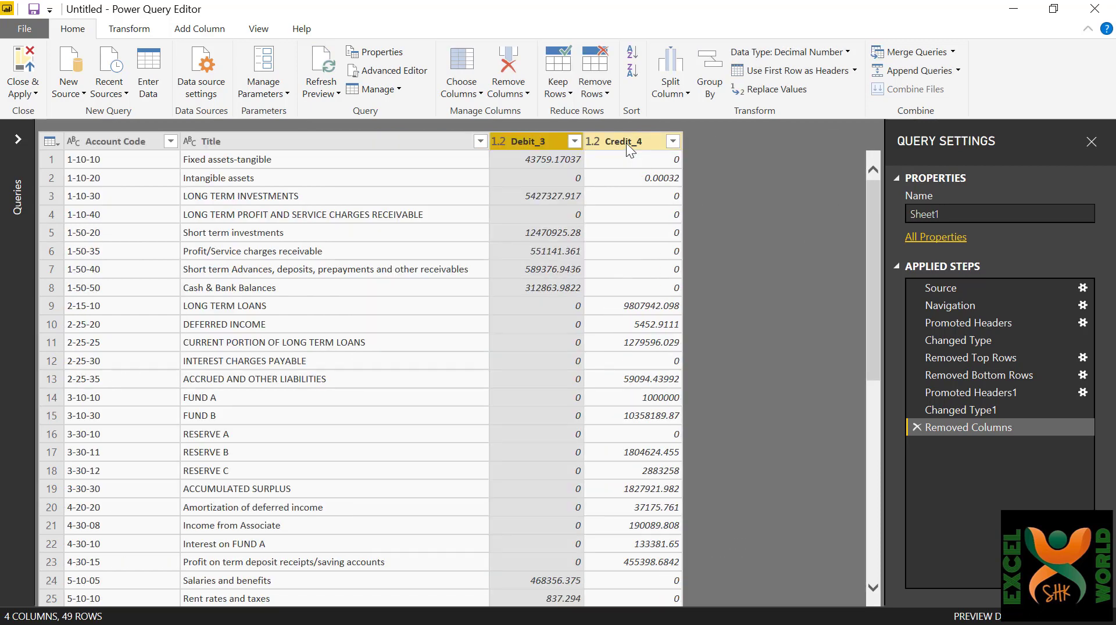
Set the Debit_3 and Credit_4 columns to Whole Number type.
left_click(498, 142)
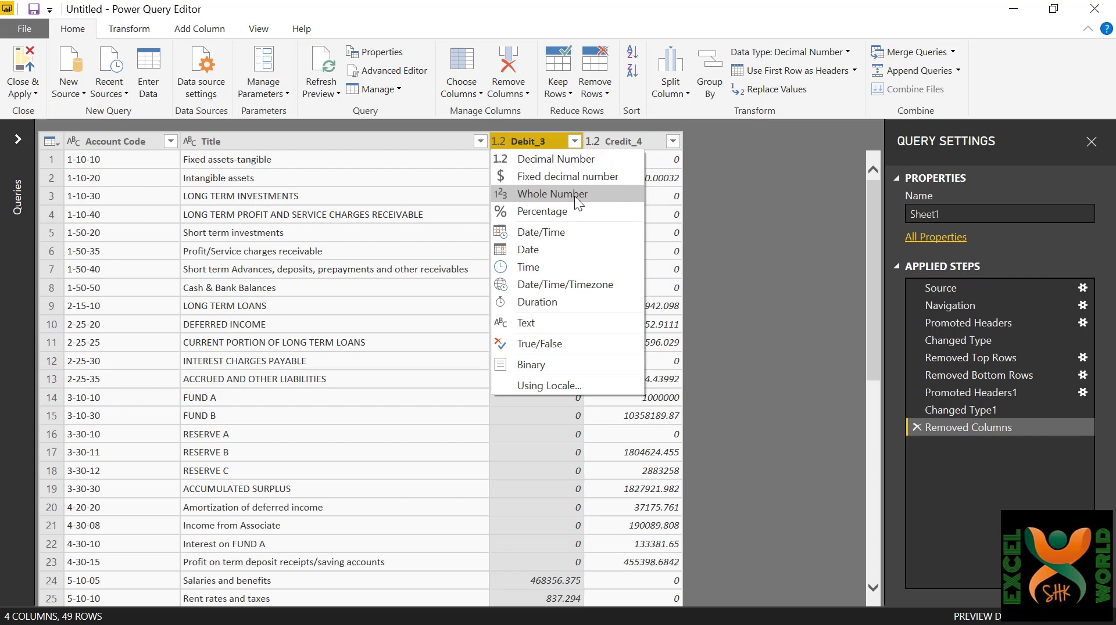
left_click(574, 196)
left_click(599, 139)
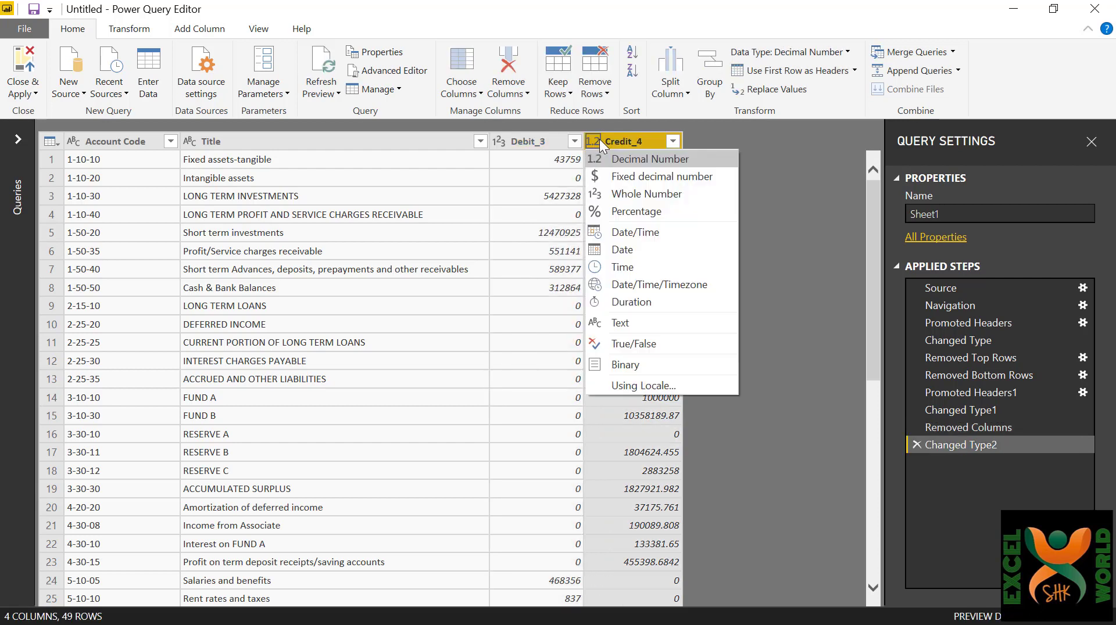
left_click(664, 194)
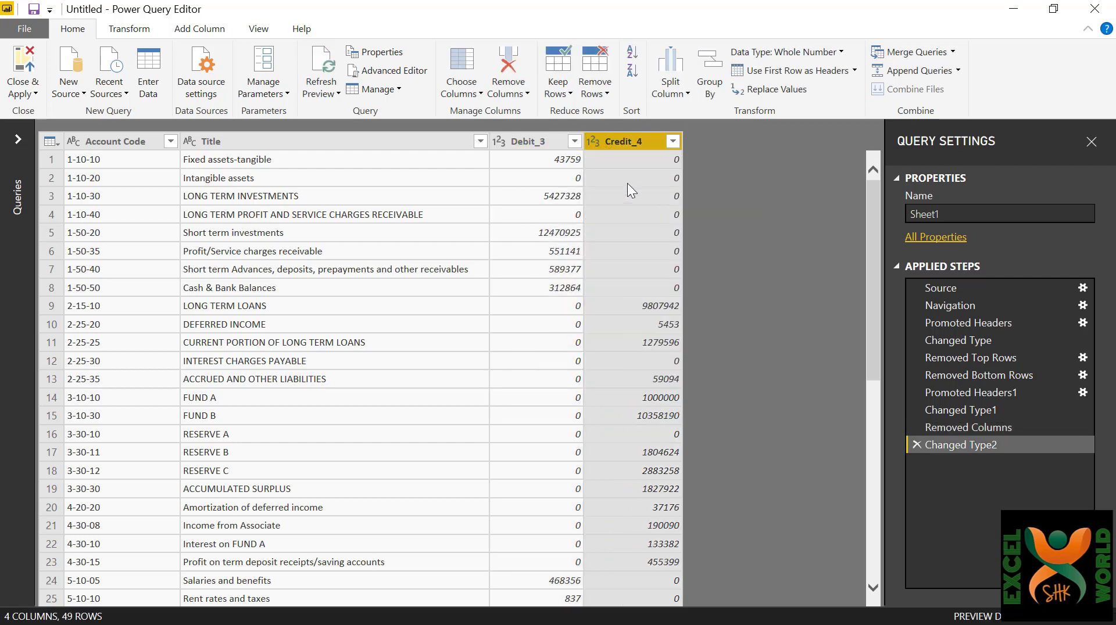
Rename Debit_3 to Debit and Credit_4 to Credit.
double_click(529, 142)
type("Debit")
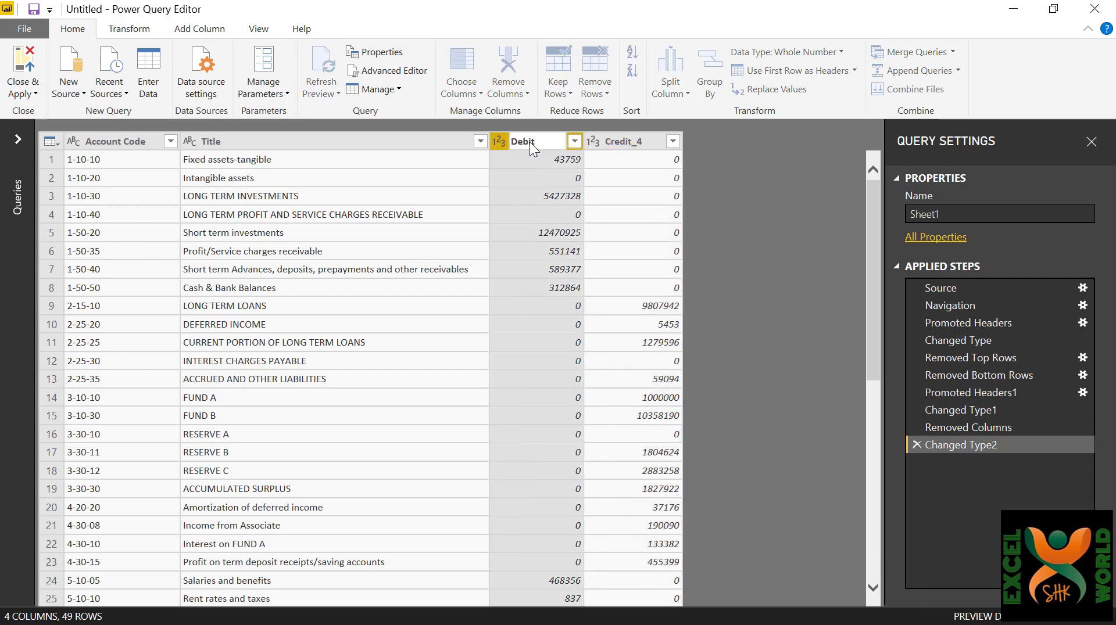
key("Return")
double_click(610, 144)
type("Credit")
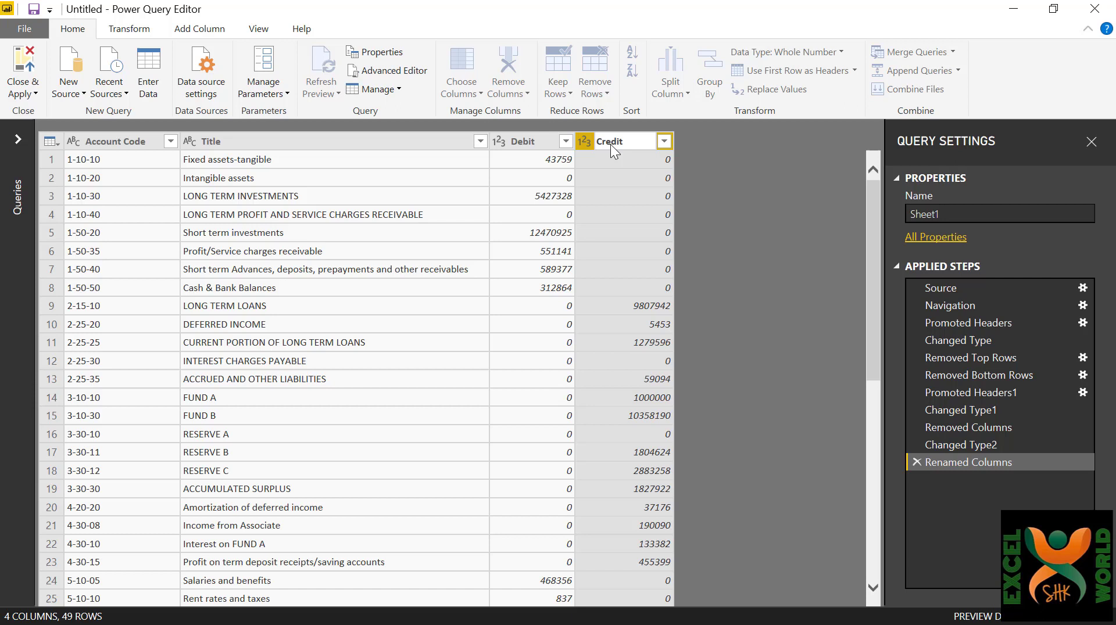
key("Return")
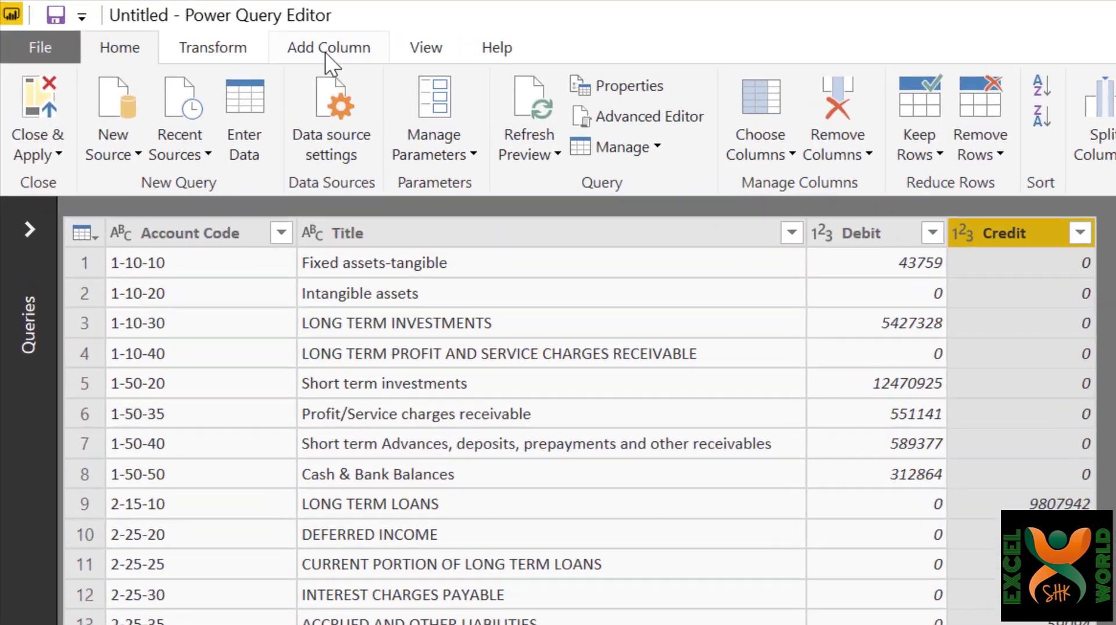
Start a new custom column and name it Net Value.
left_click(197, 30)
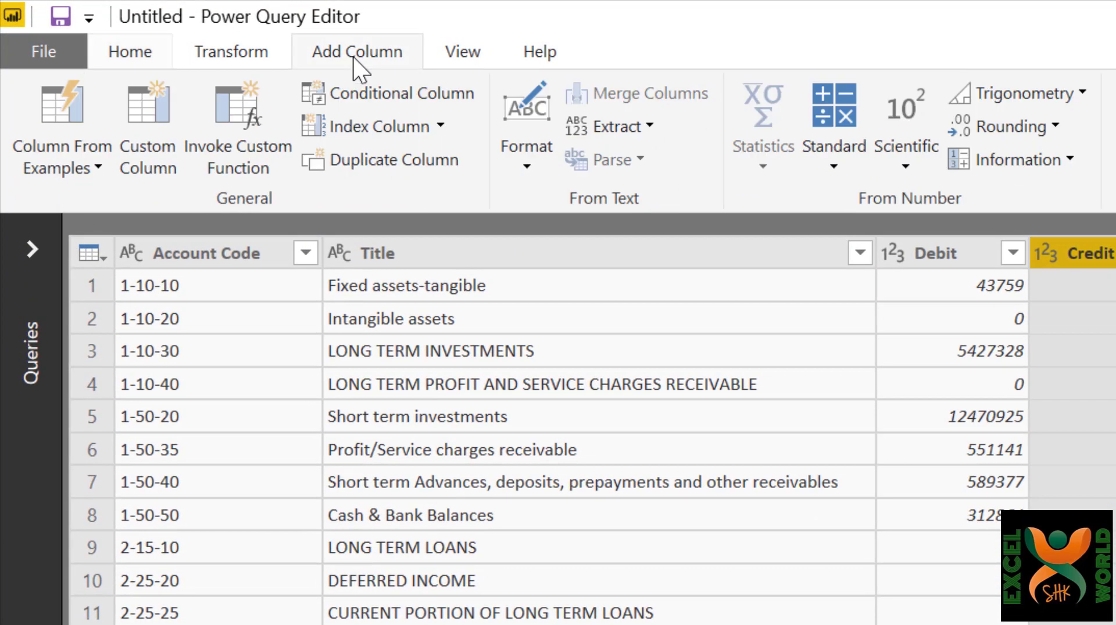
left_click(163, 162)
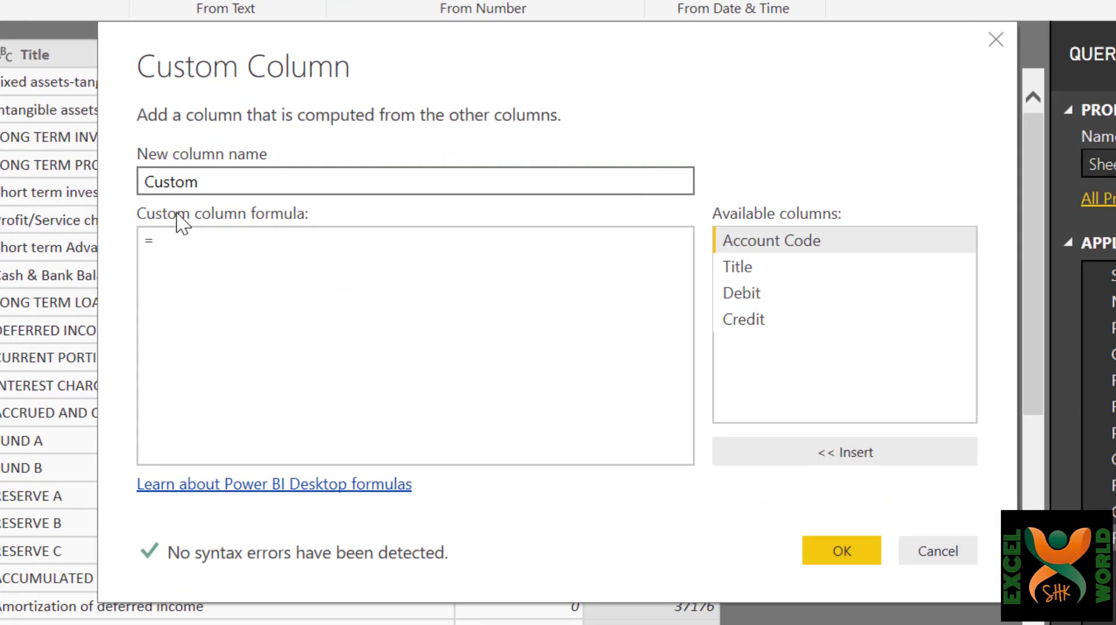
left_click_drag(236, 179, 17, 179)
key("BackSpace")
type("Net Value")
Give Net Value the formula [Debit]+[Credit] and set its type to Whole Number.
left_click(223, 248)
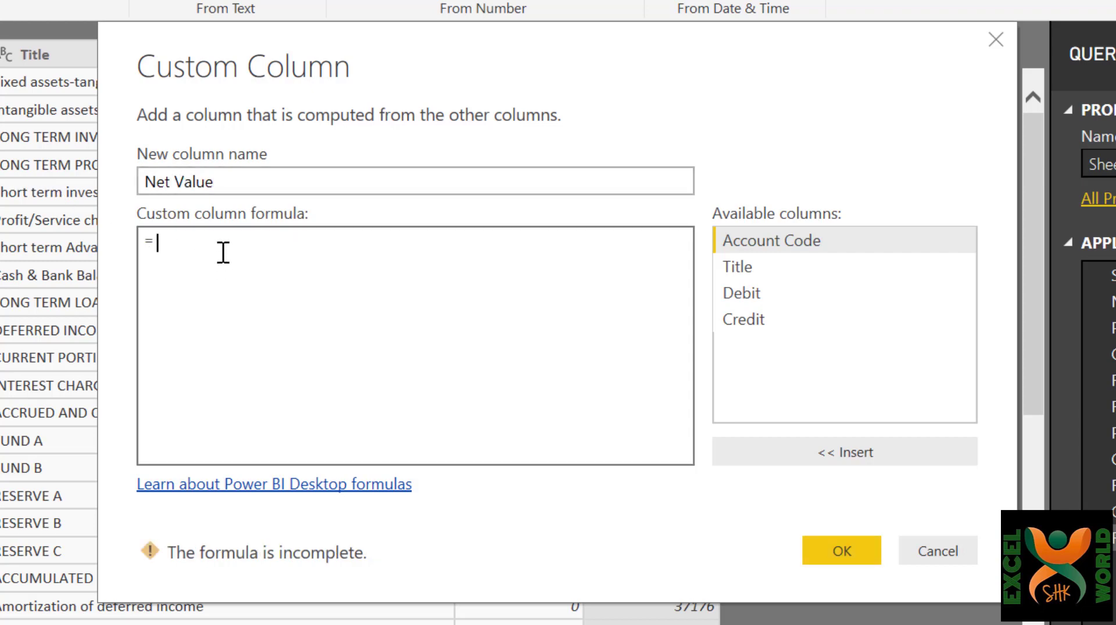
left_click(760, 296)
double_click(760, 296)
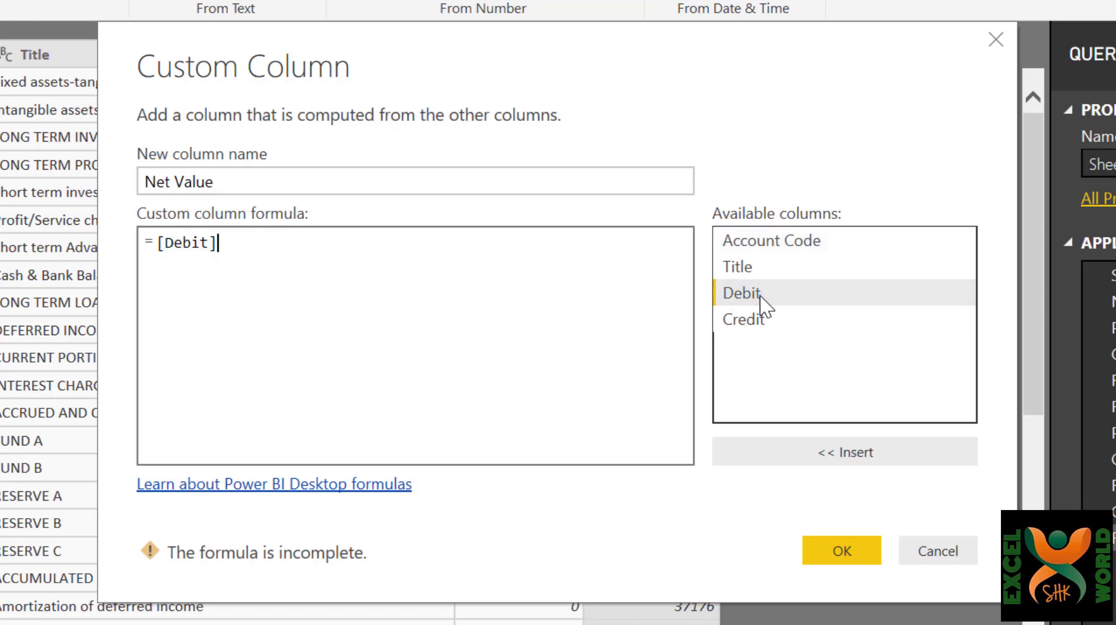
type("+")
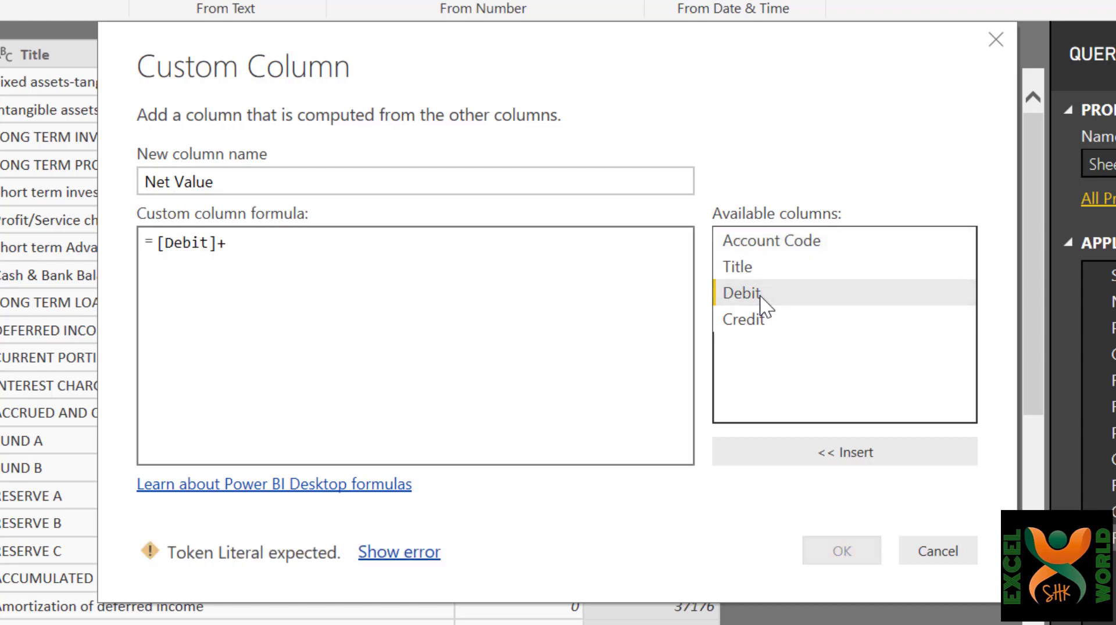
double_click(758, 321)
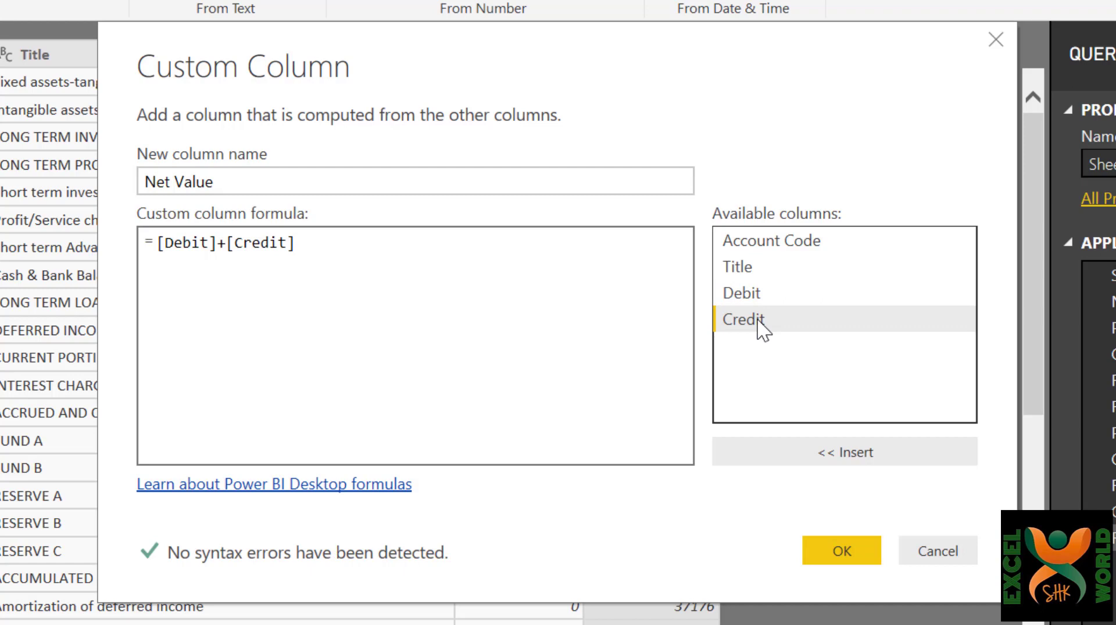
left_click(853, 550)
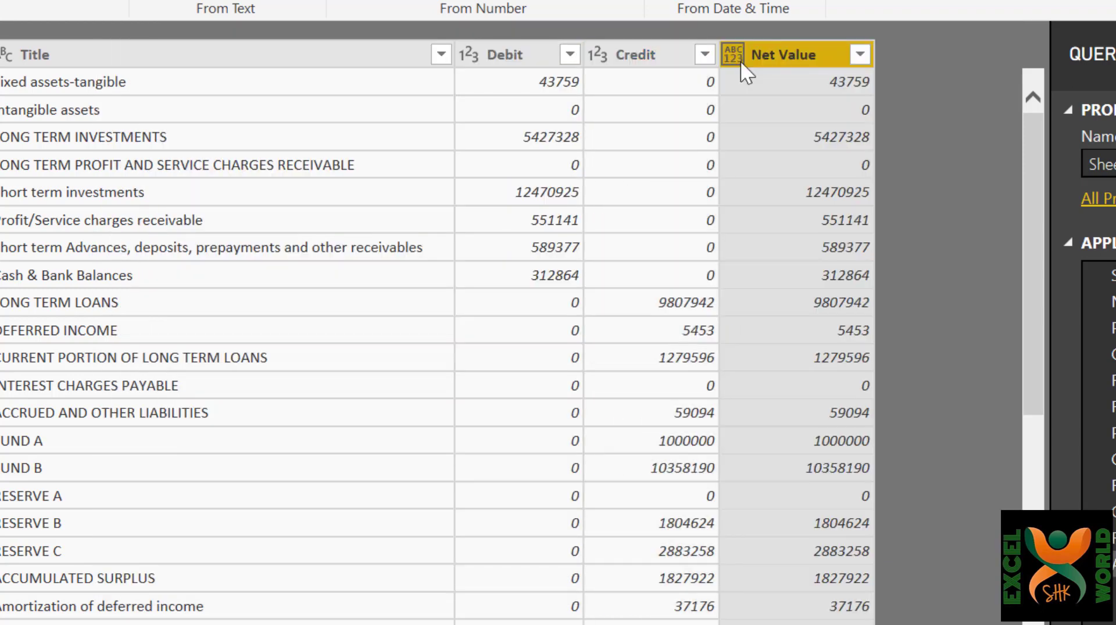
left_click(740, 61)
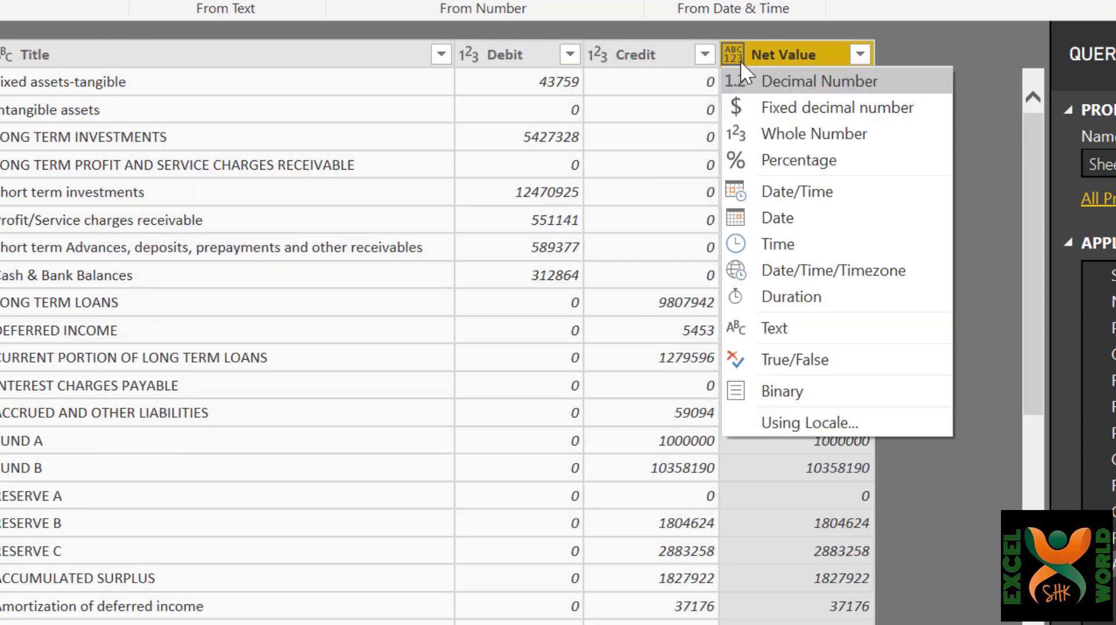
left_click(809, 138)
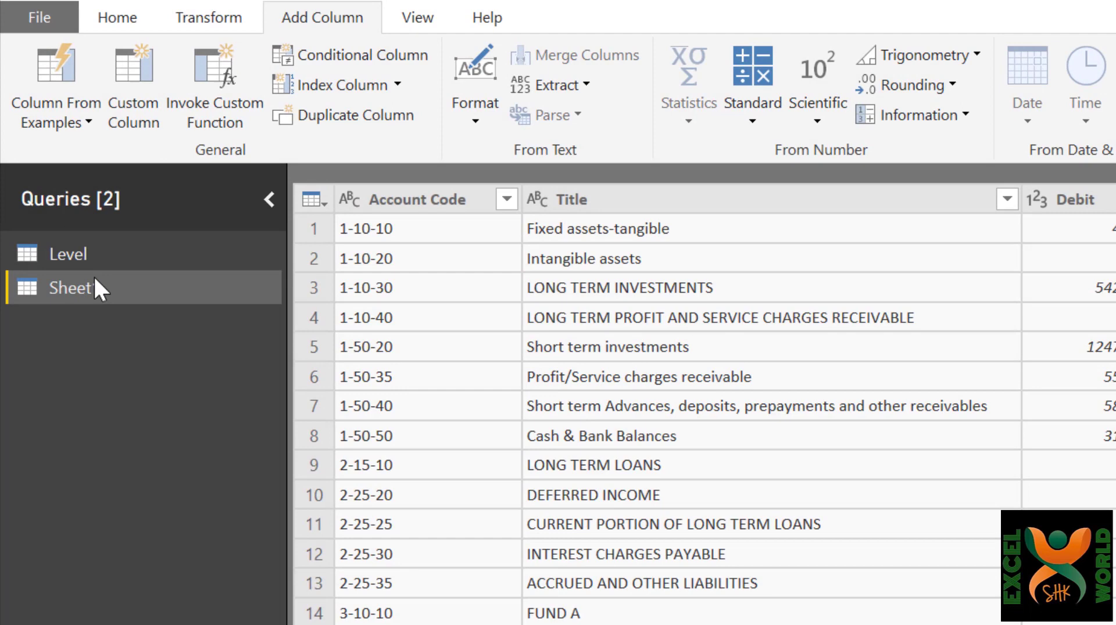
Rename the Level query to Master.
left_click(72, 256)
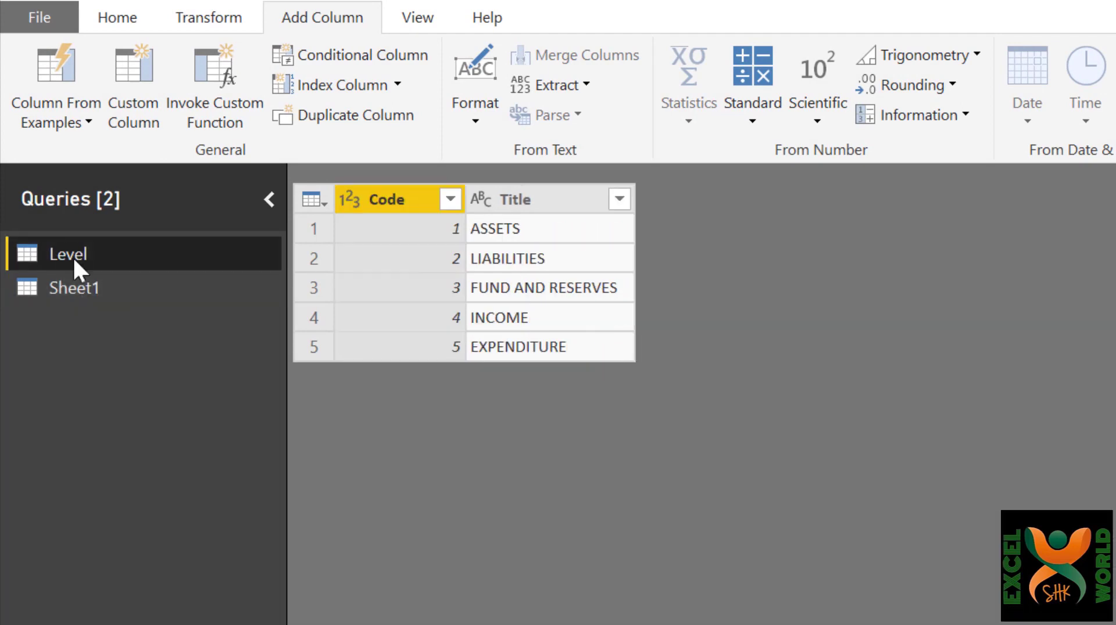
left_click(73, 257)
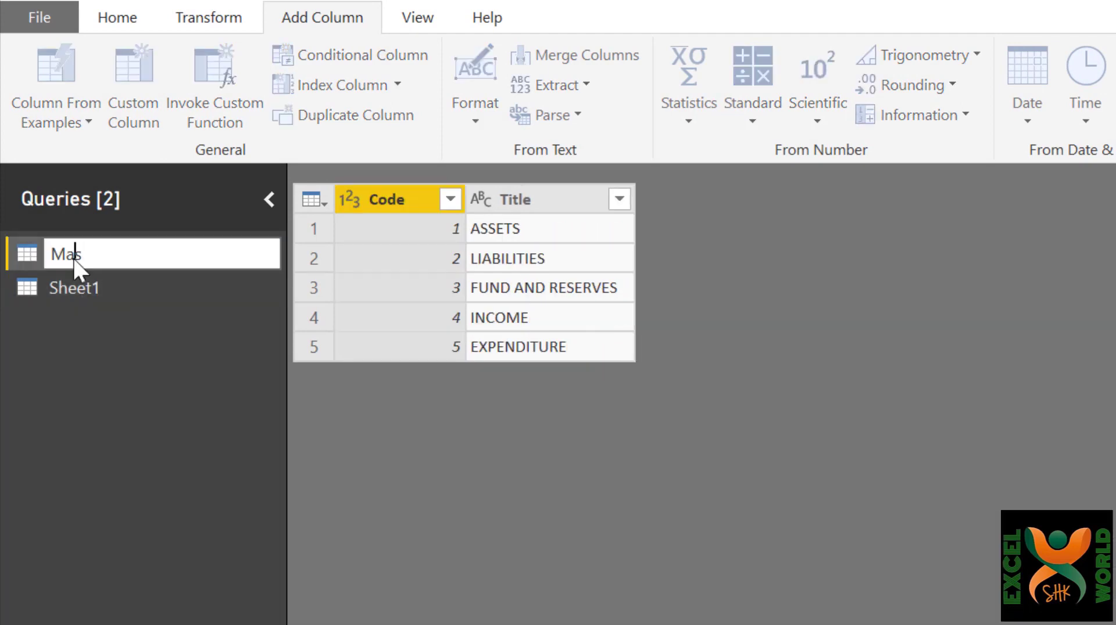
type("Master")
key("Return")
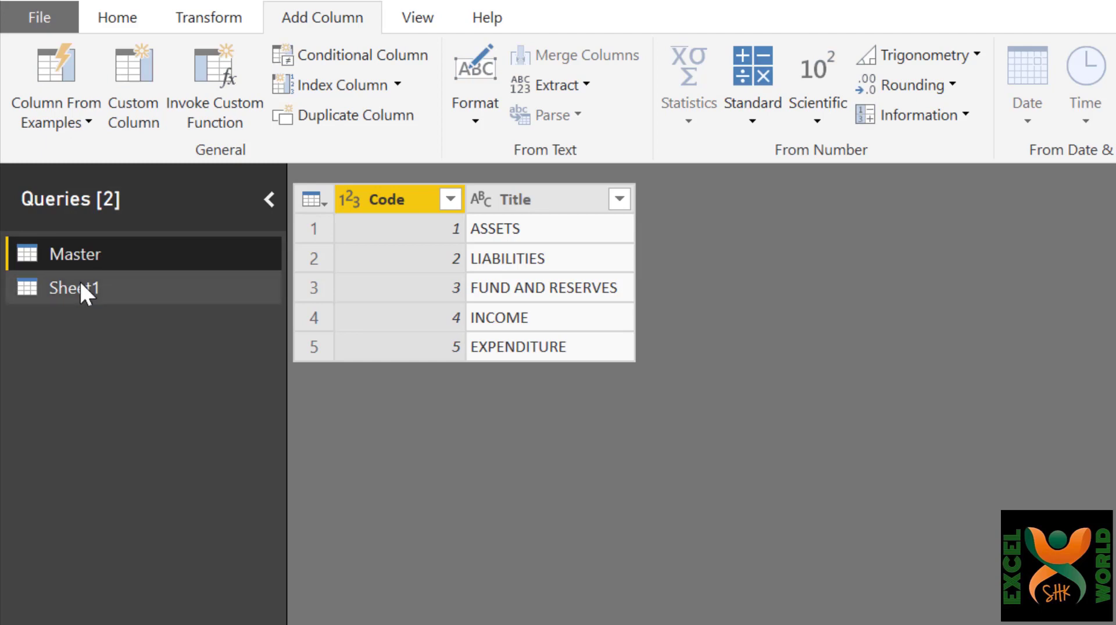
Rename the Sheet1 query to Details.
left_click(83, 289)
left_click(83, 290)
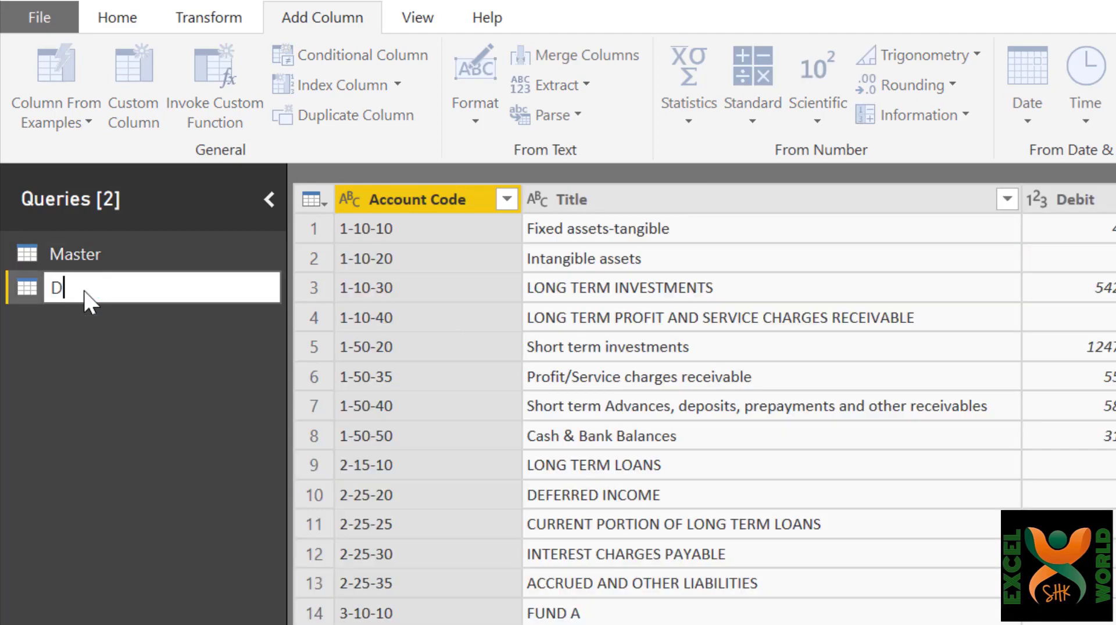
type("Details")
key("Return")
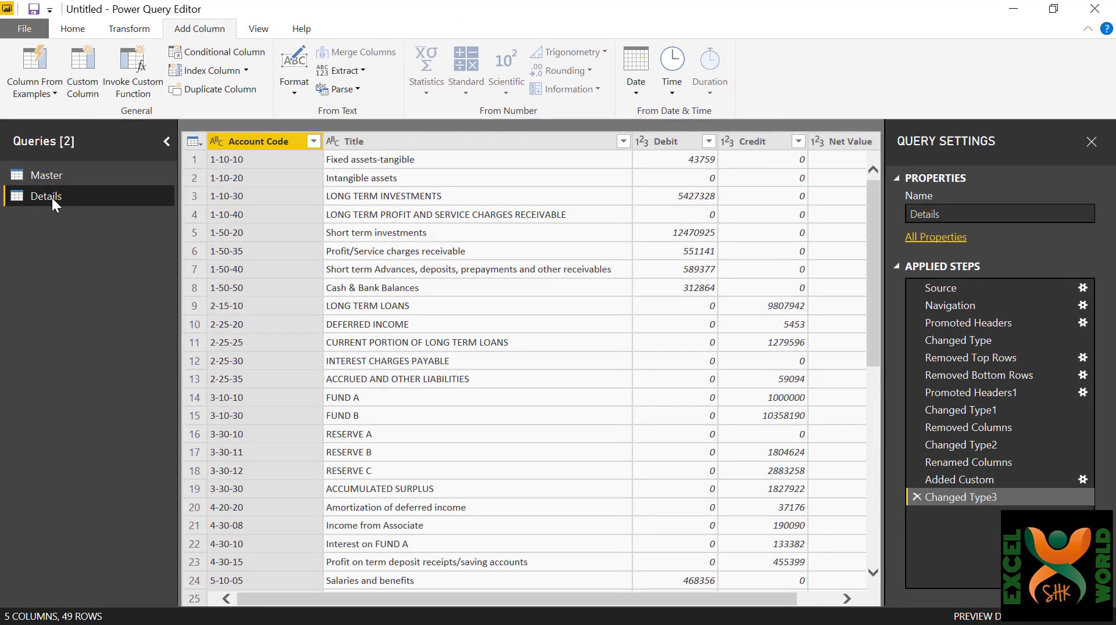
left_click(73, 29)
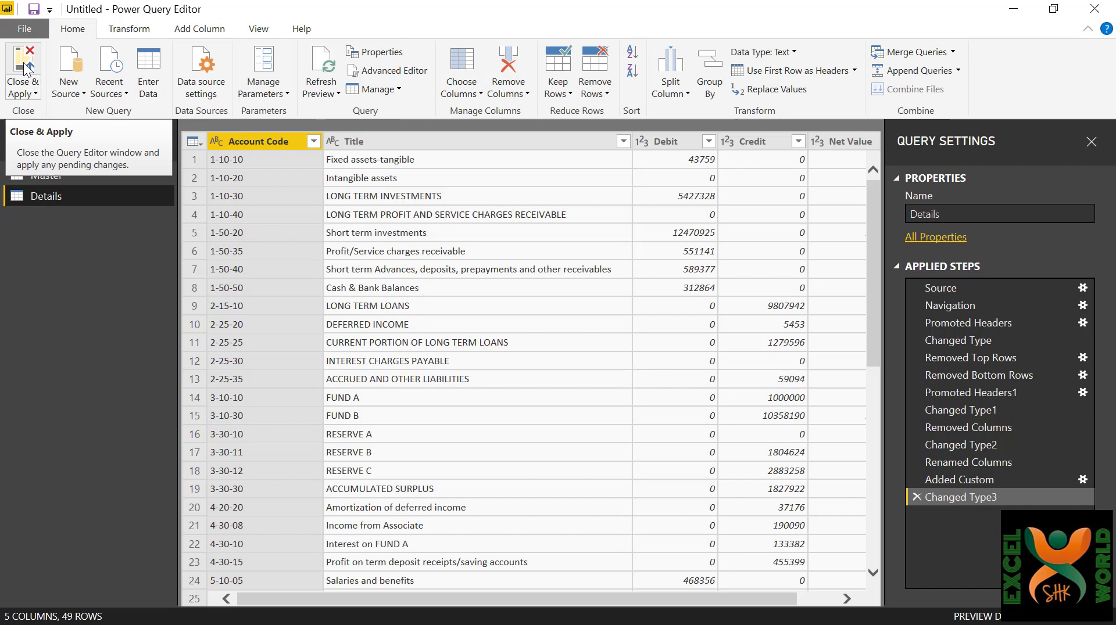
Close & Apply the query edits, then inspect the Master and Details tables in Data view.
left_click(24, 69)
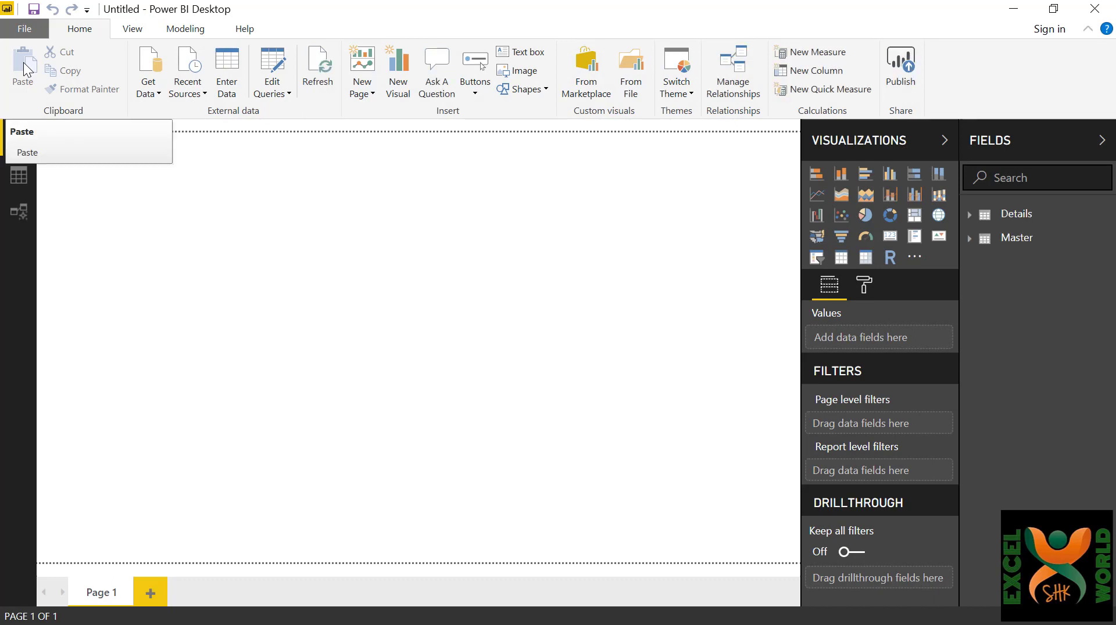
left_click(19, 181)
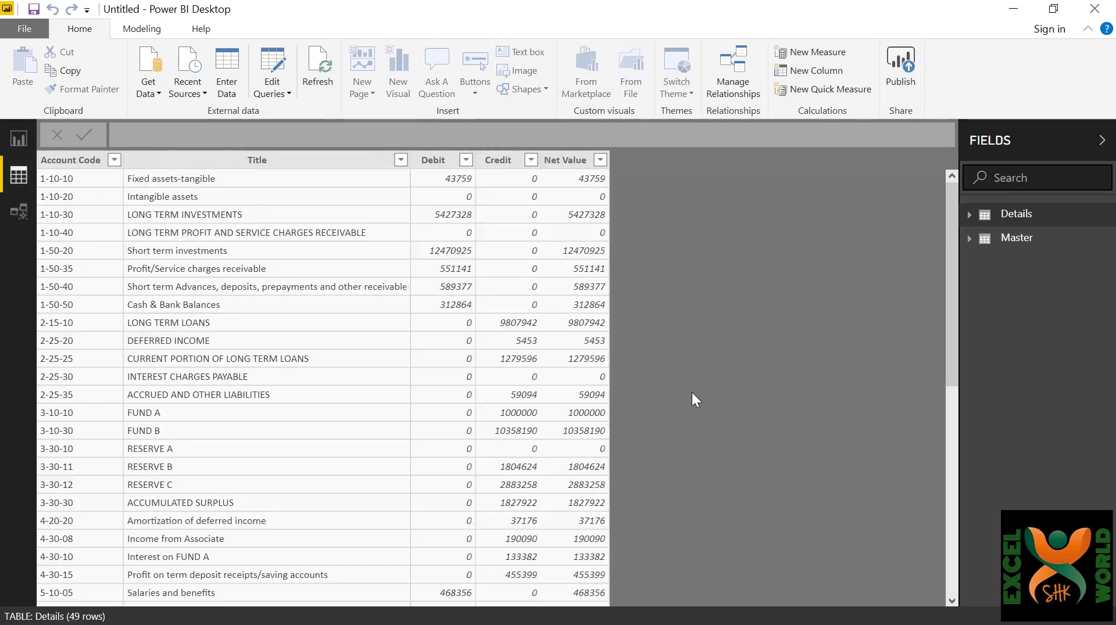
left_click(1014, 239)
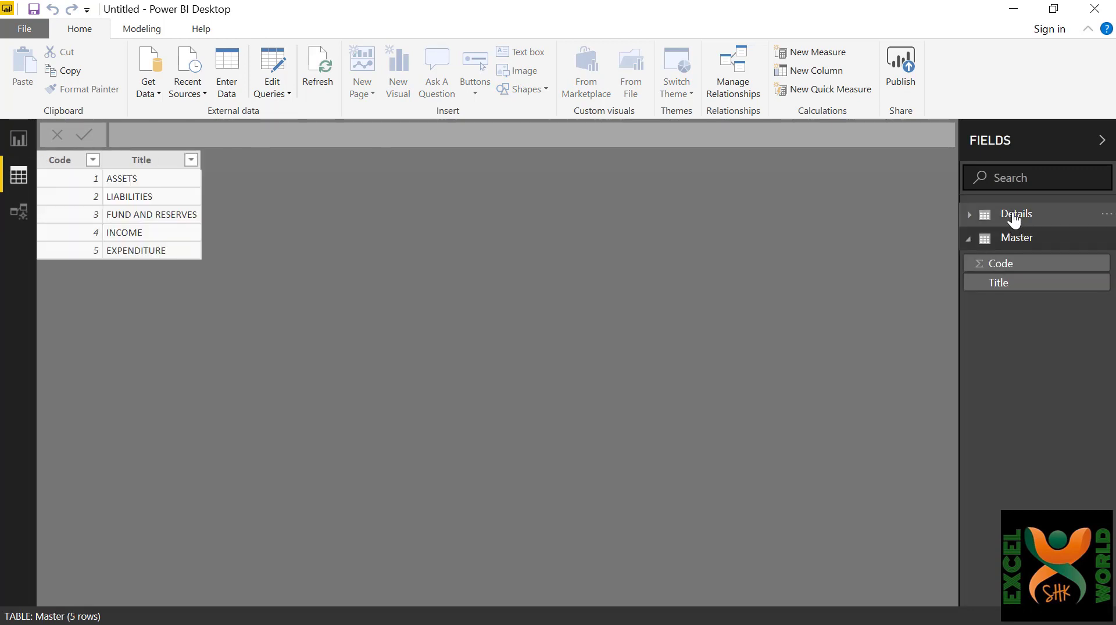
left_click(1013, 215)
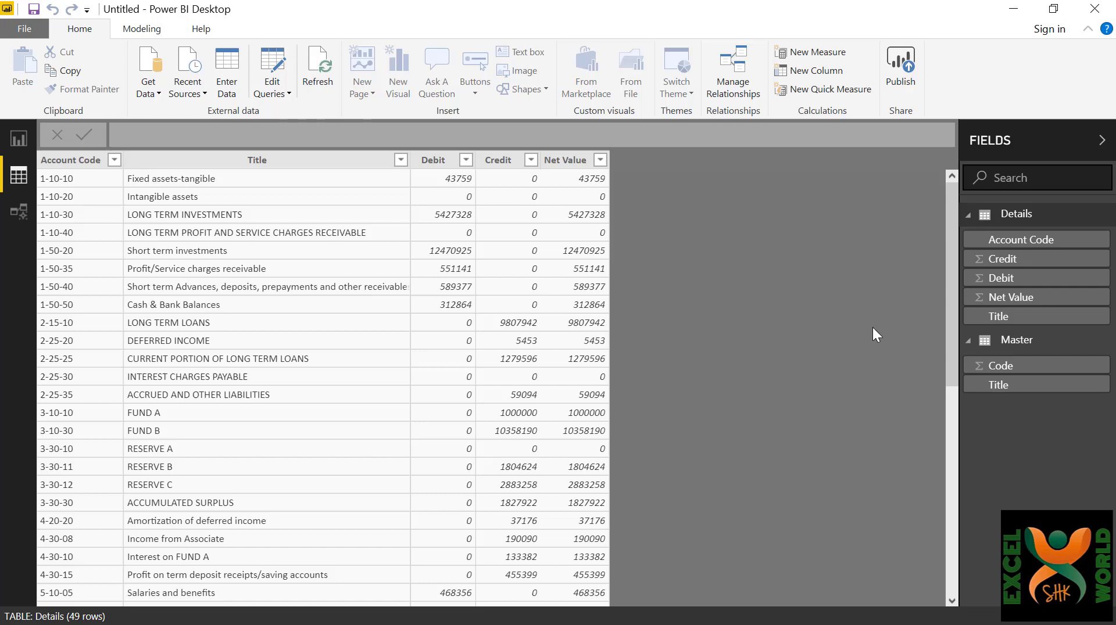
mouse_move(1019, 347)
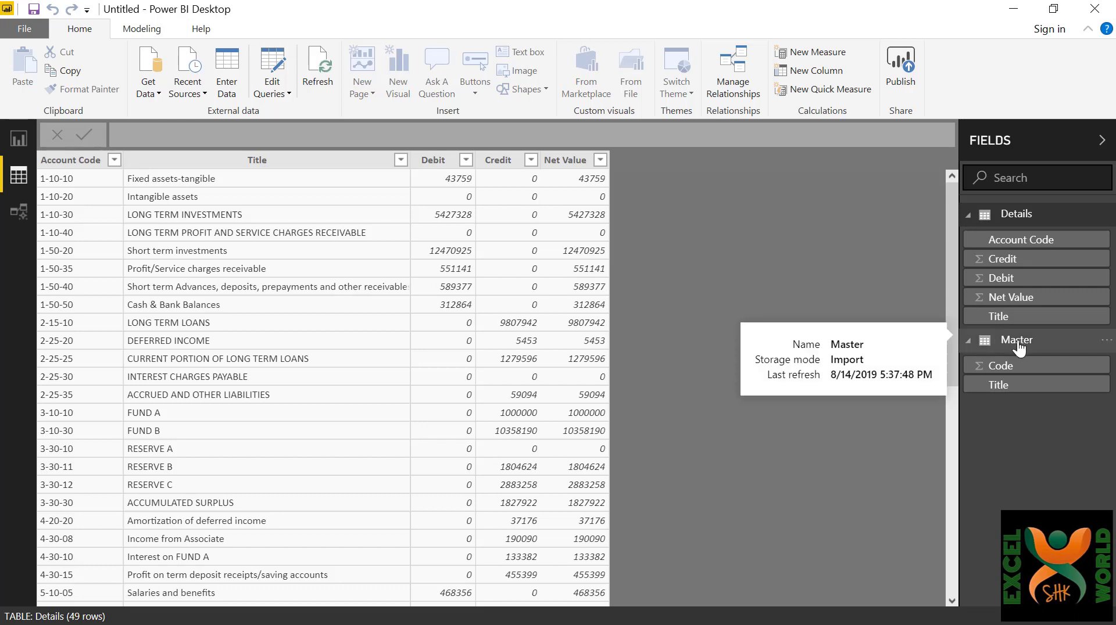
left_click(1018, 347)
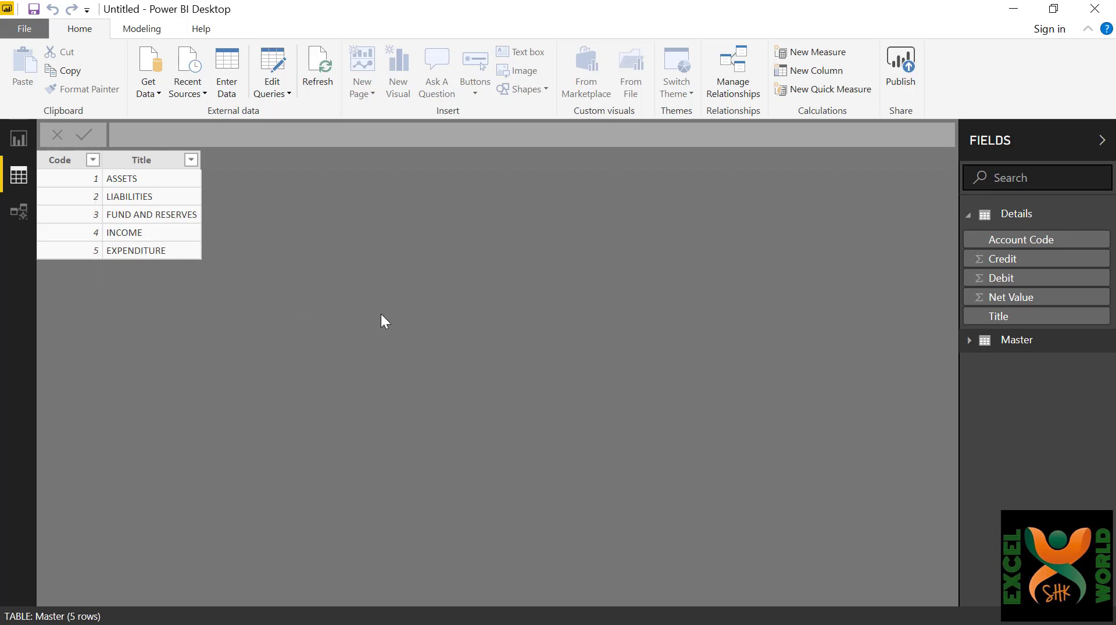
left_click(1026, 215)
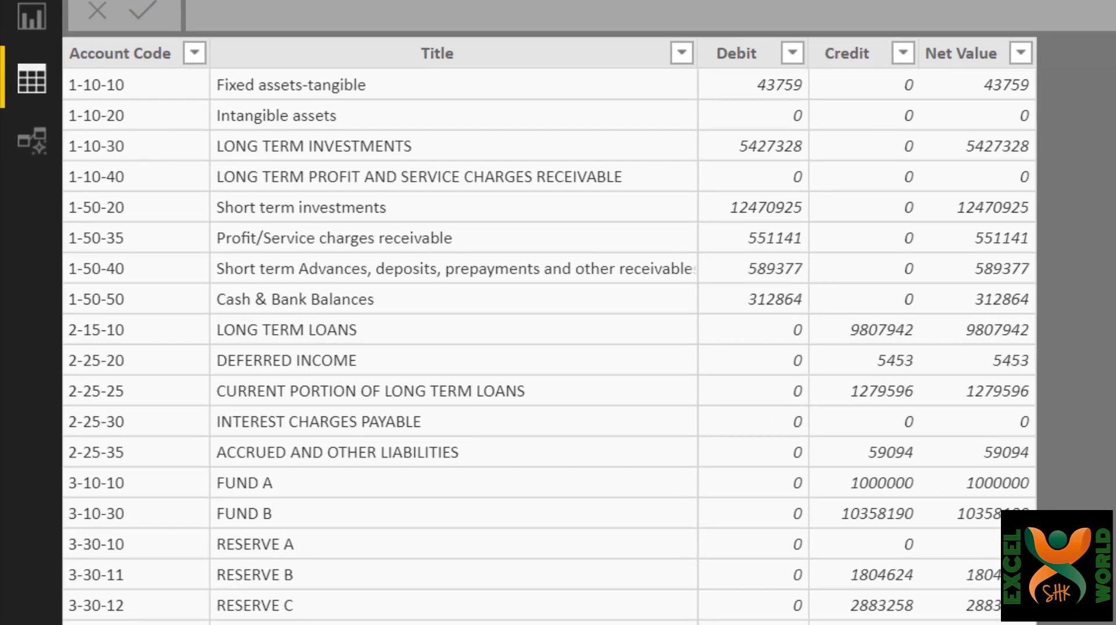
scroll(549, 347, "down", 8)
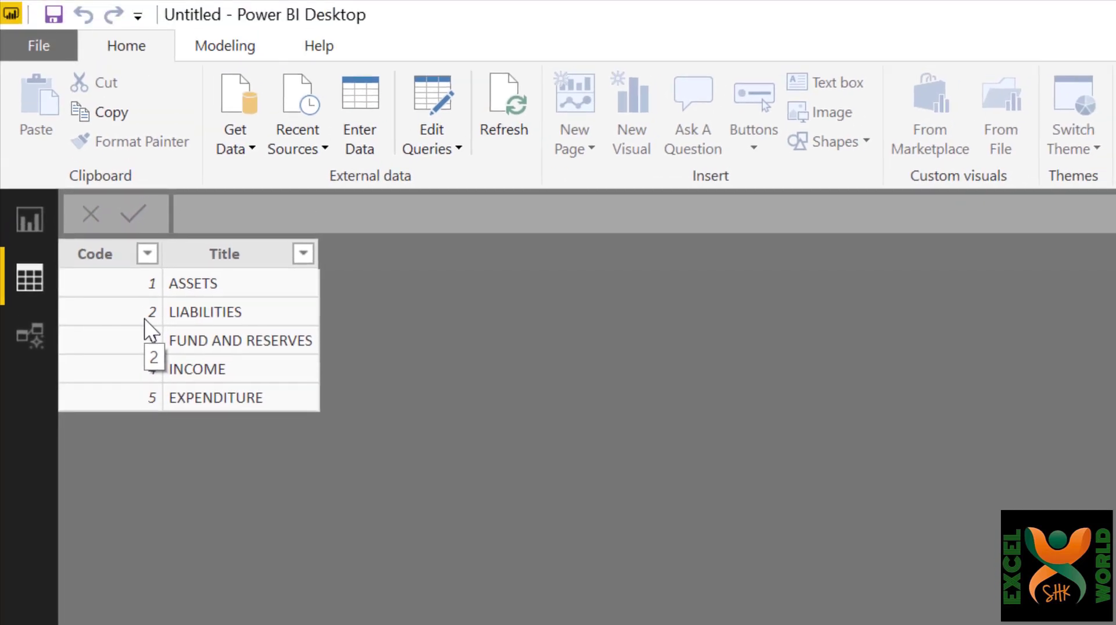
In the Details query, extract the first 1 character of Account Code into a new column.
left_click(450, 98)
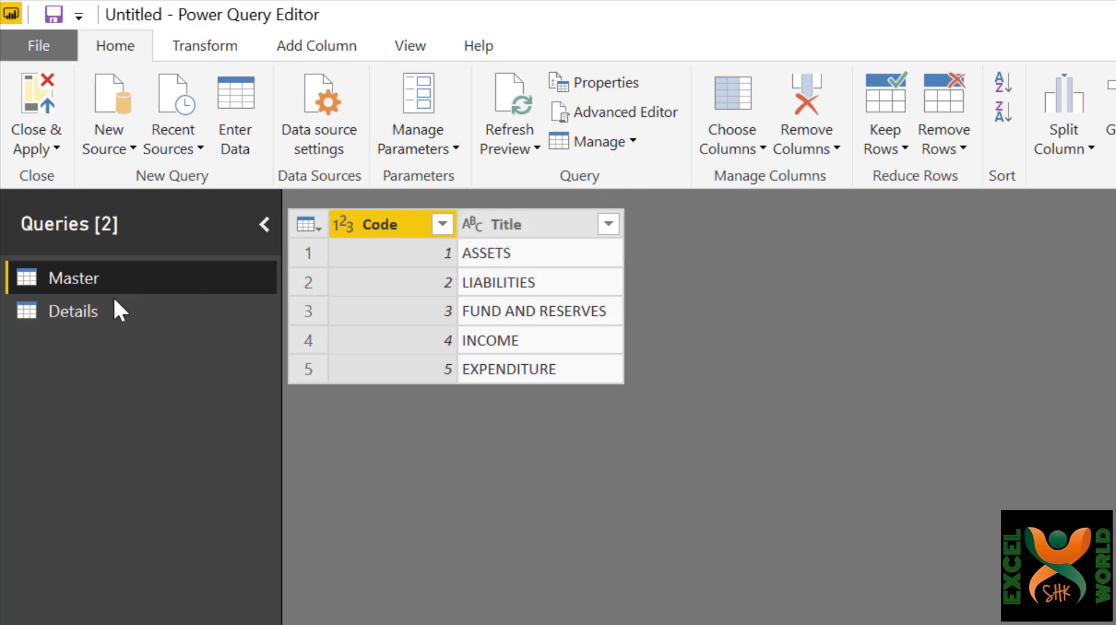
left_click(99, 308)
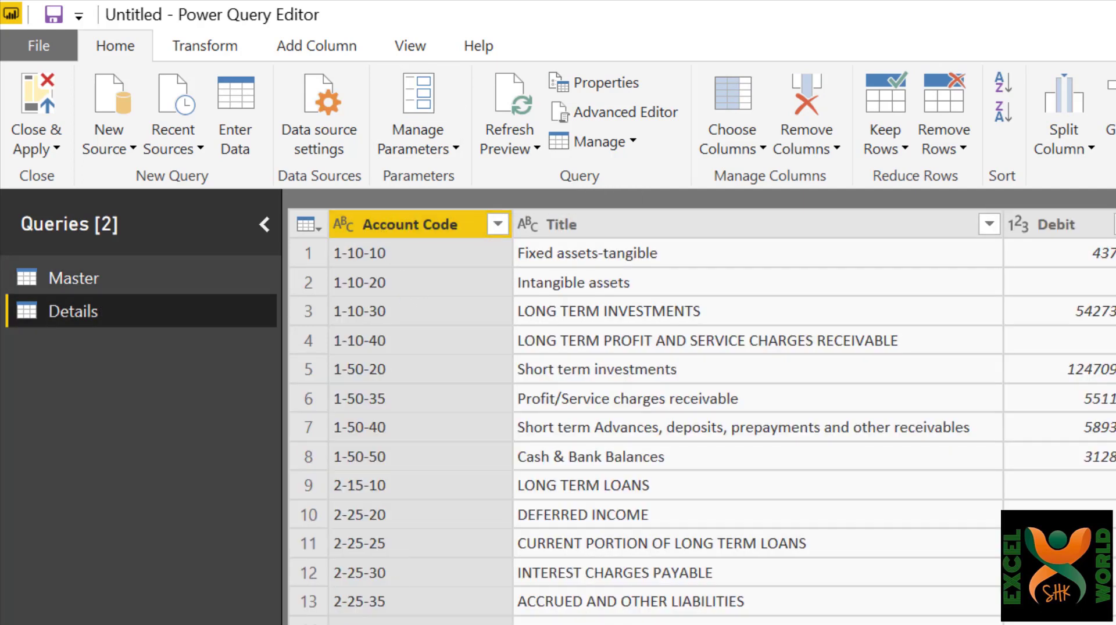
left_click(263, 225)
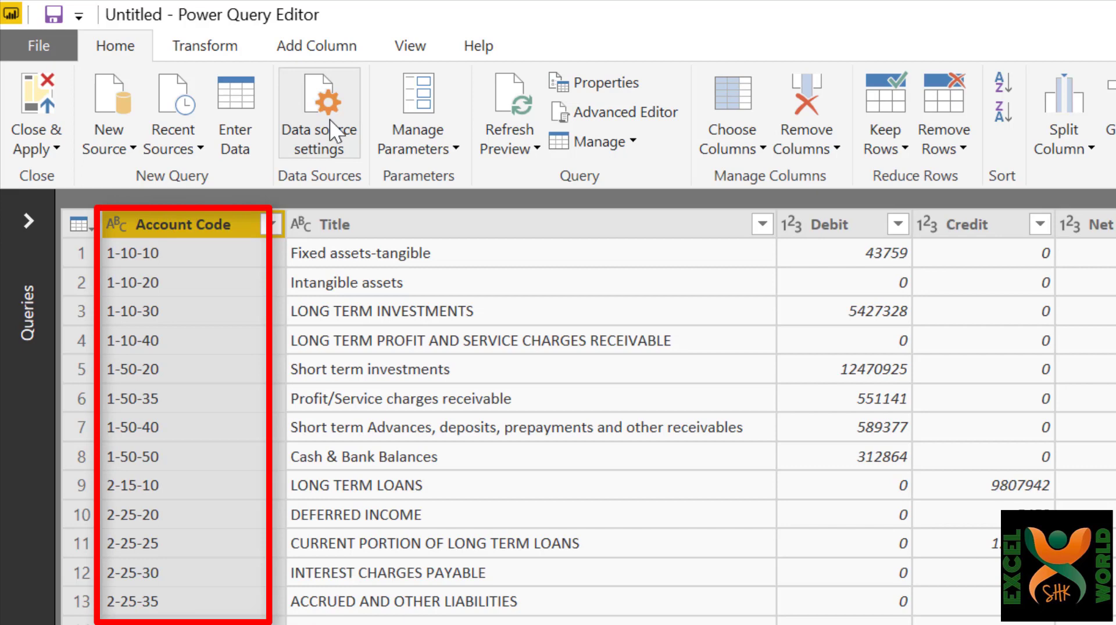
left_click(319, 48)
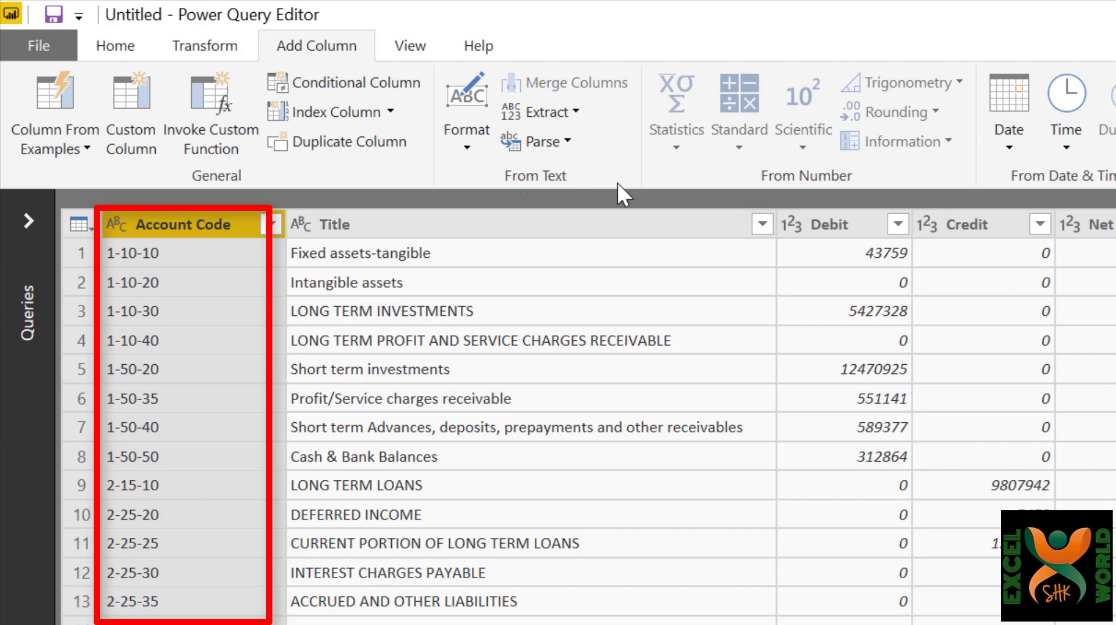
left_click(576, 113)
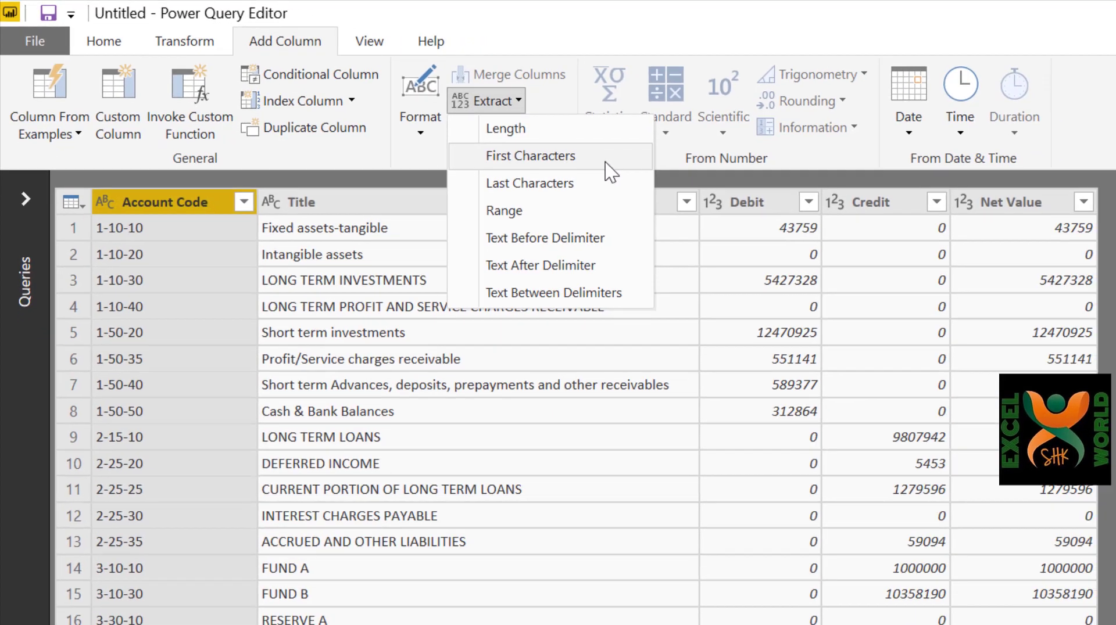
left_click(638, 176)
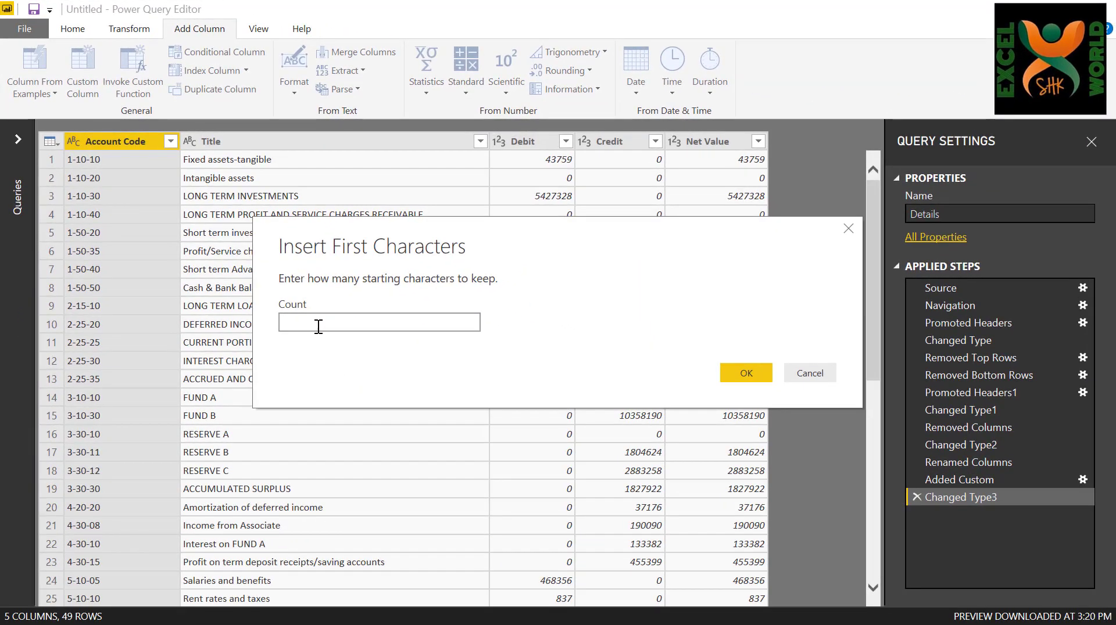
left_click(318, 326)
type("1")
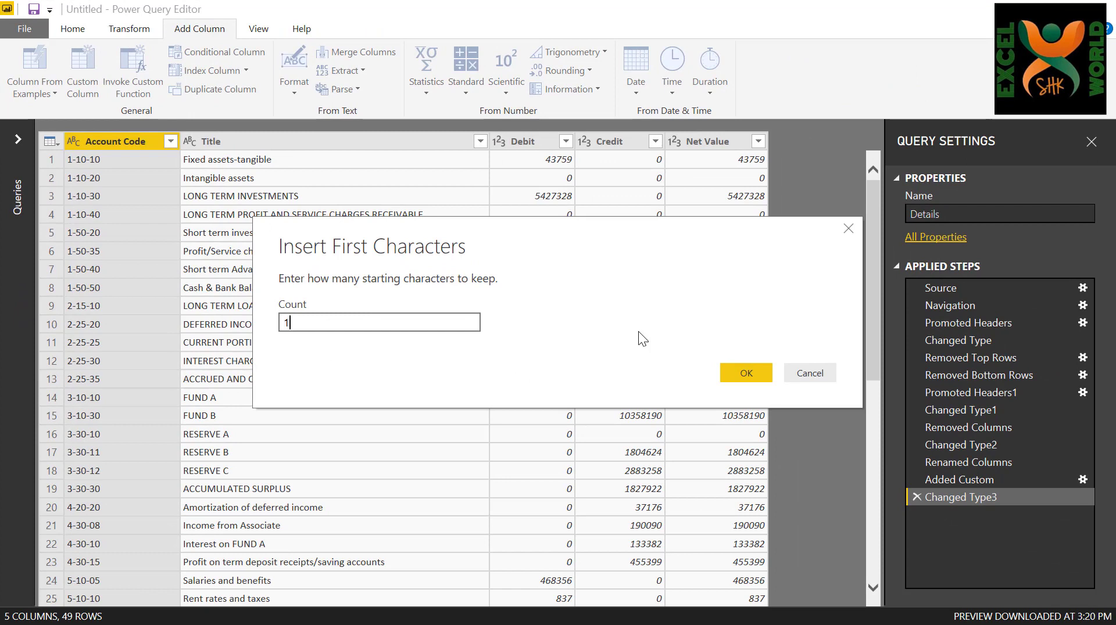
left_click(754, 376)
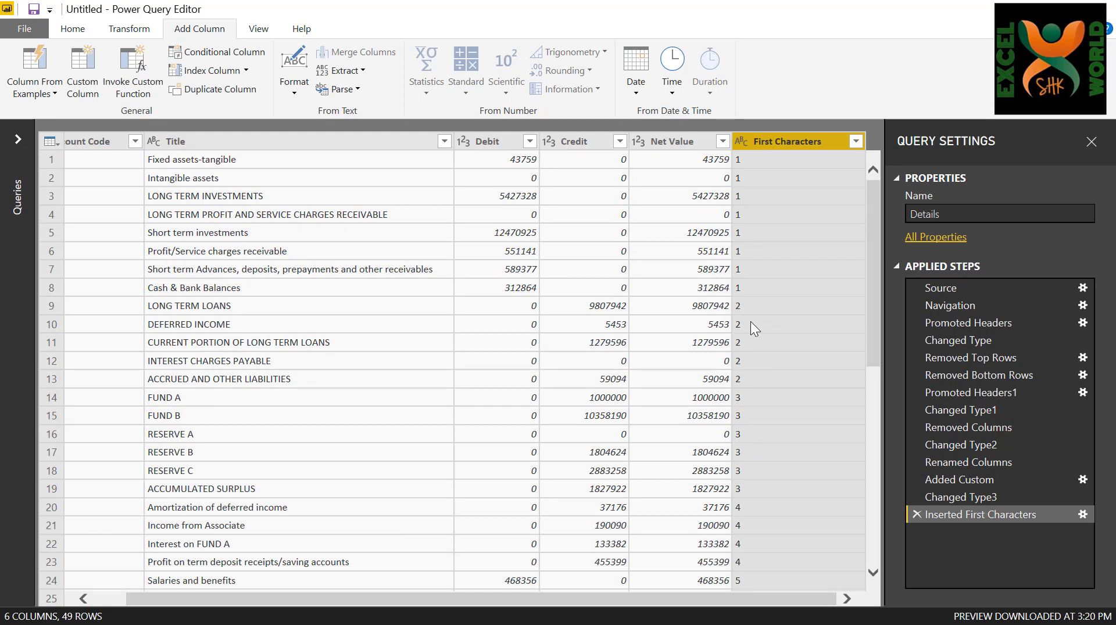
Rename the new column Code, make it Whole Number, and Close & Apply.
double_click(785, 143)
type("Cod")
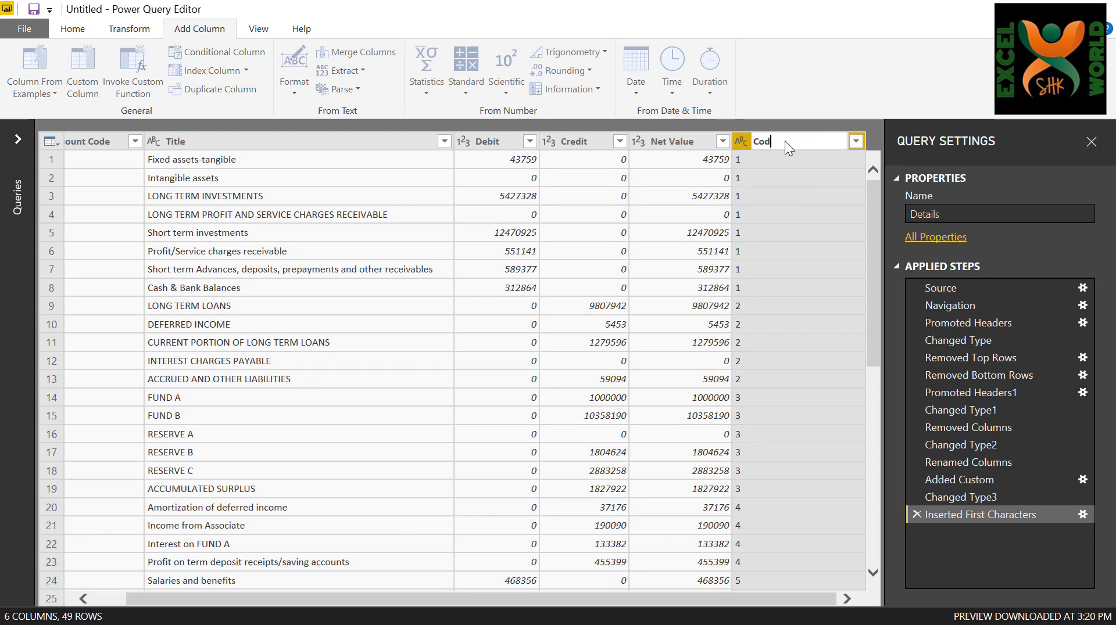
type("e")
key("Return")
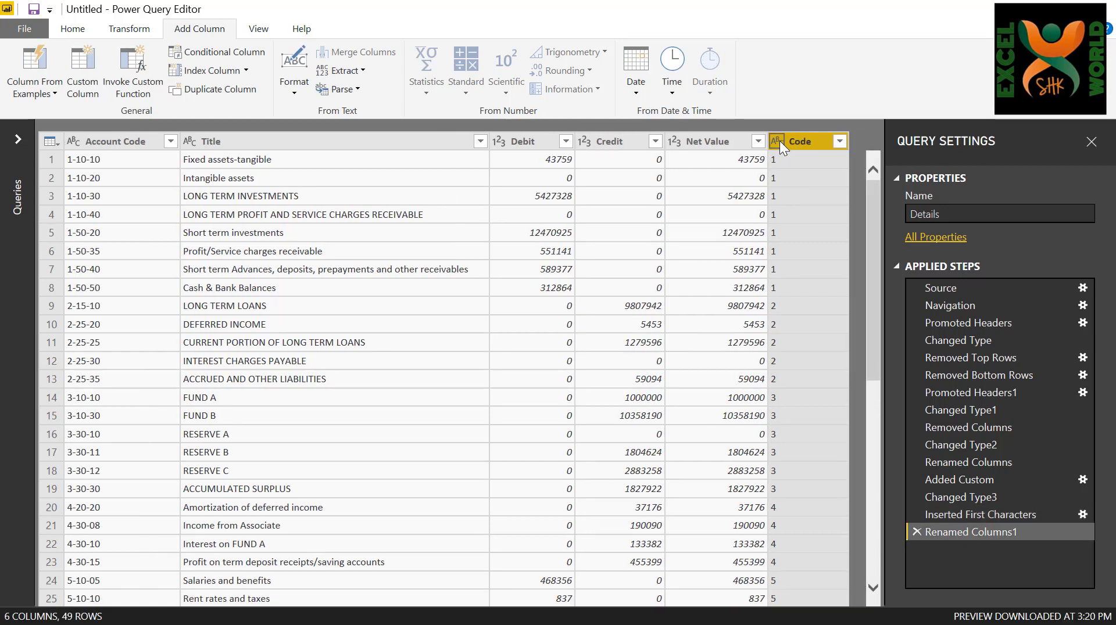
left_click(779, 142)
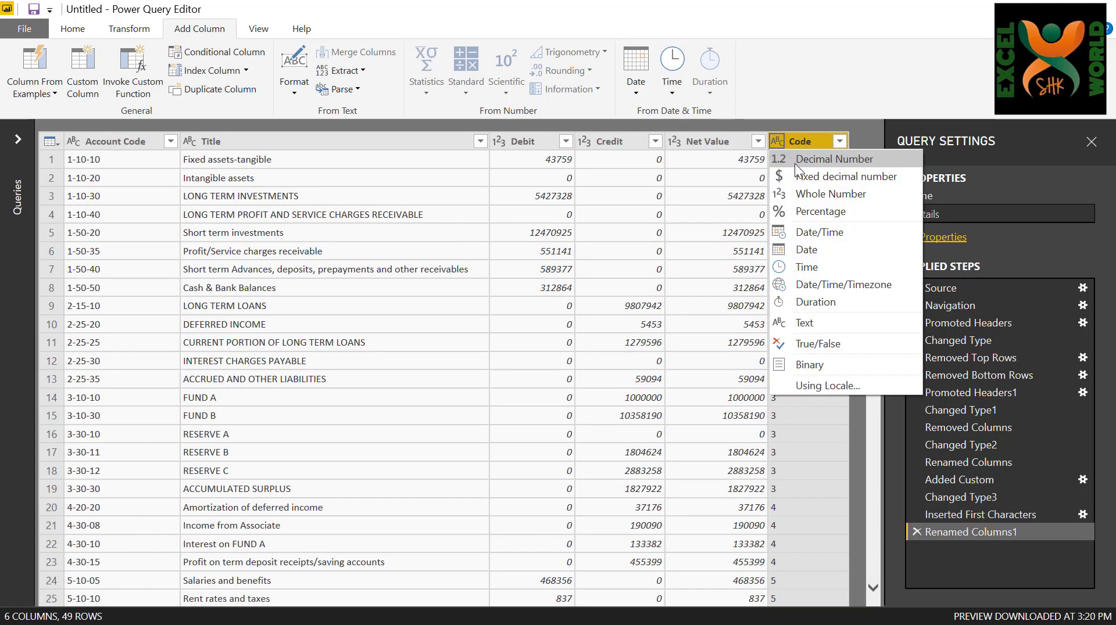
left_click(823, 193)
left_click(81, 30)
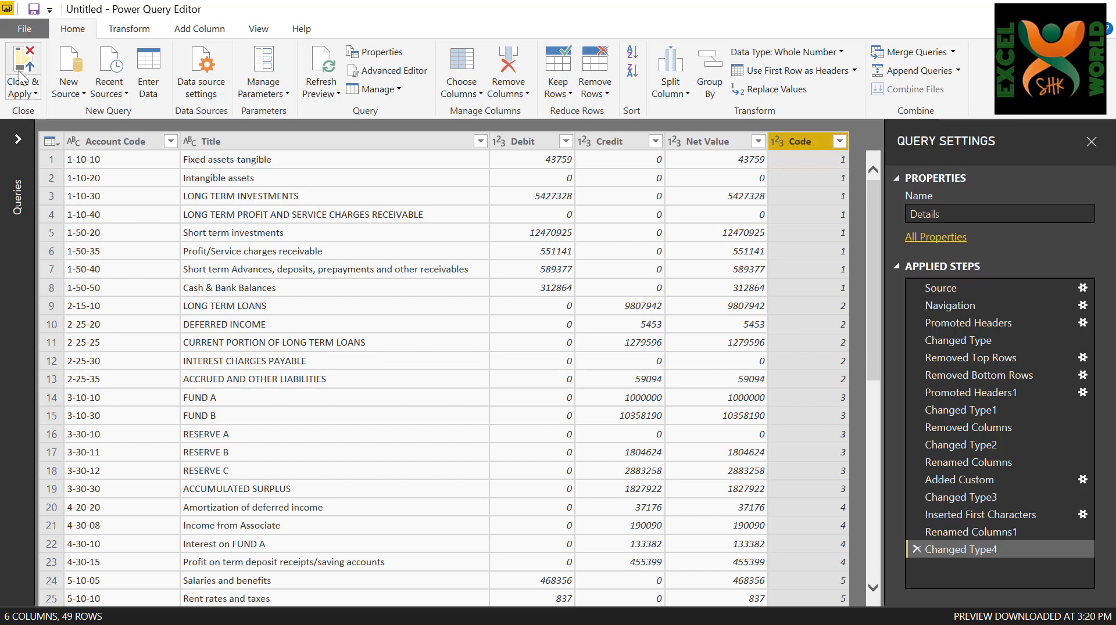
left_click(22, 71)
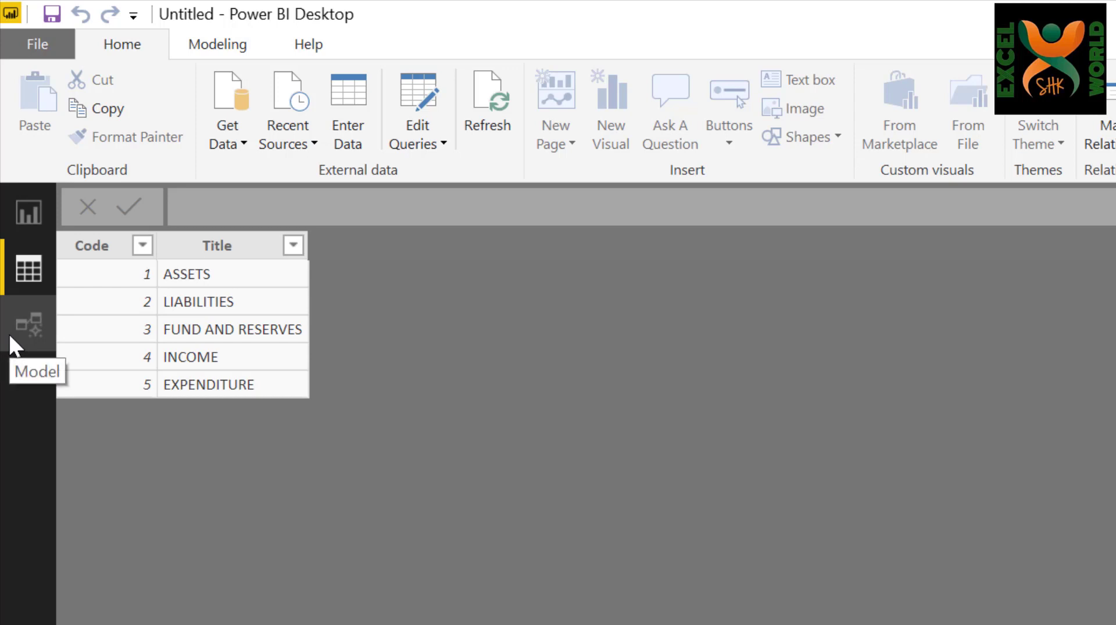
Check the many-to-one Code relationship between Details and Master in Model view, then return to the report page.
left_click(10, 336)
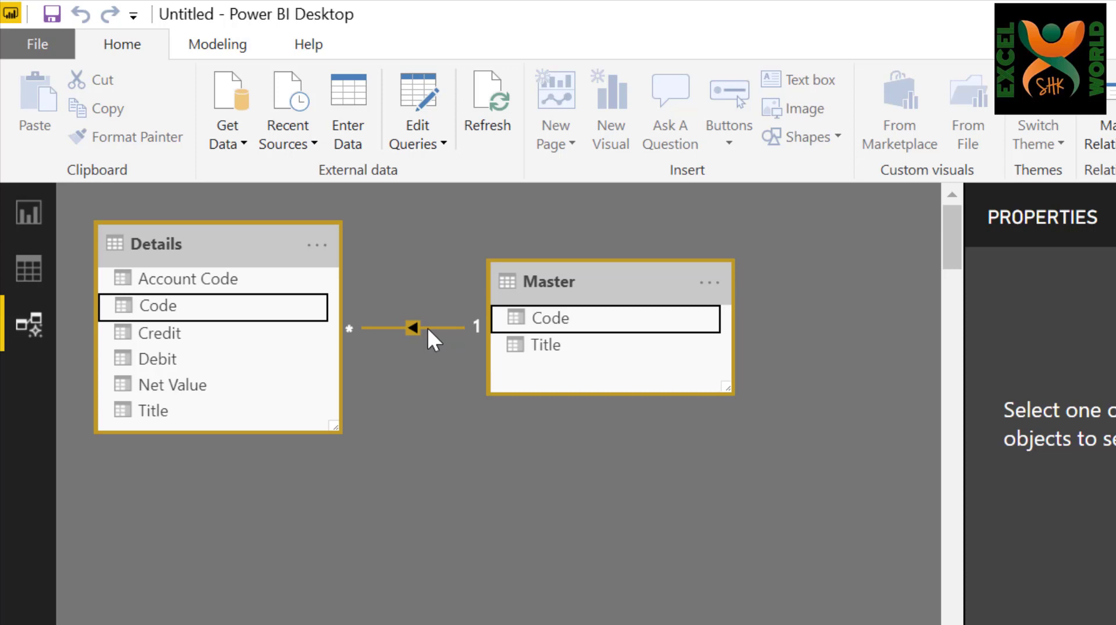
left_click(29, 216)
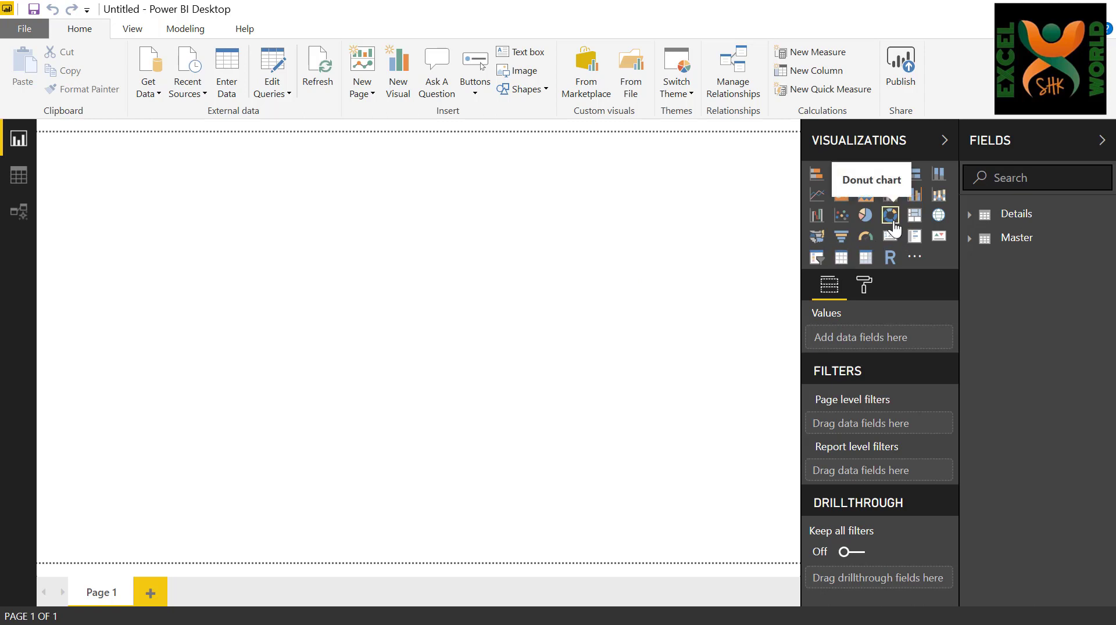
Add an enlarged donut chart with Master Title as legend and Details Net Value as values.
left_click(892, 225)
left_click_drag(204, 294, 315, 408)
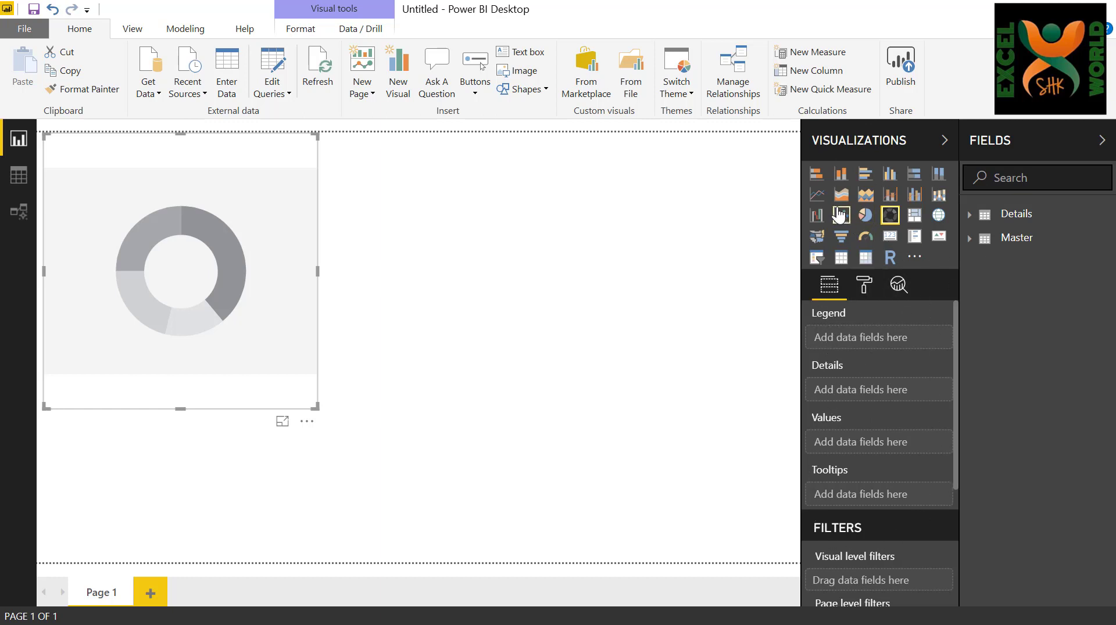
left_click(1015, 238)
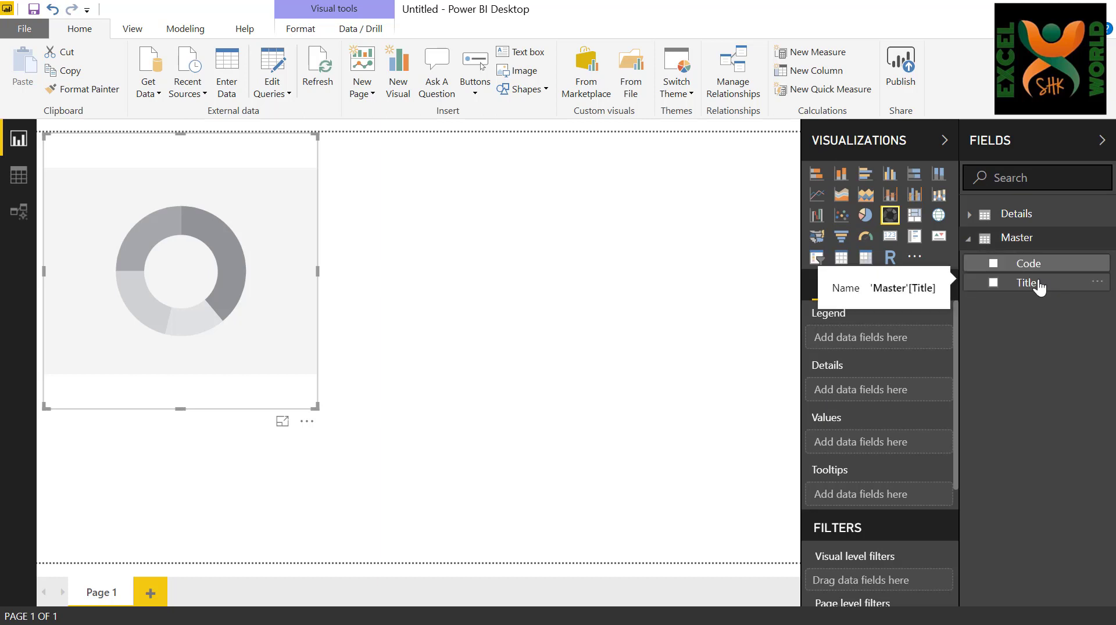
left_click_drag(1038, 286, 869, 345)
left_click(969, 216)
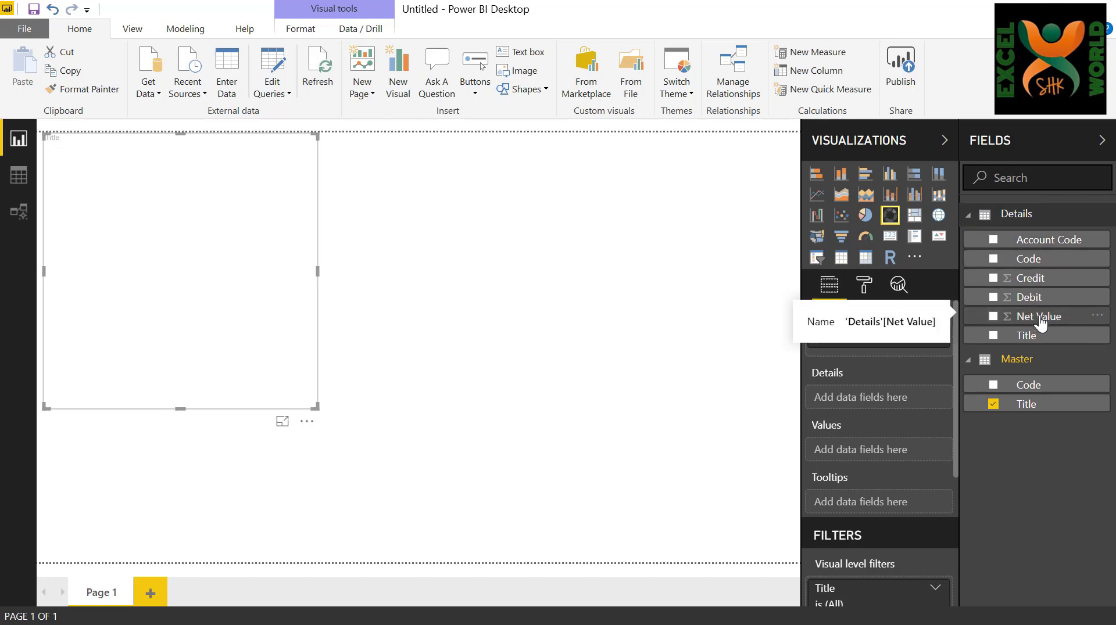
left_click_drag(1040, 323, 879, 460)
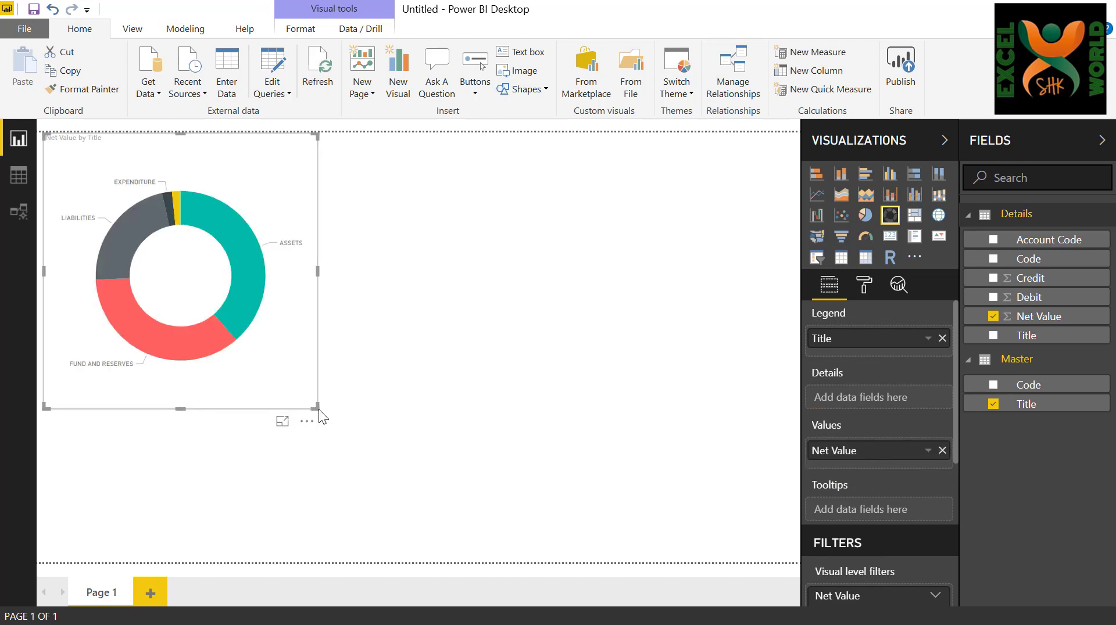
left_click_drag(318, 414, 351, 451)
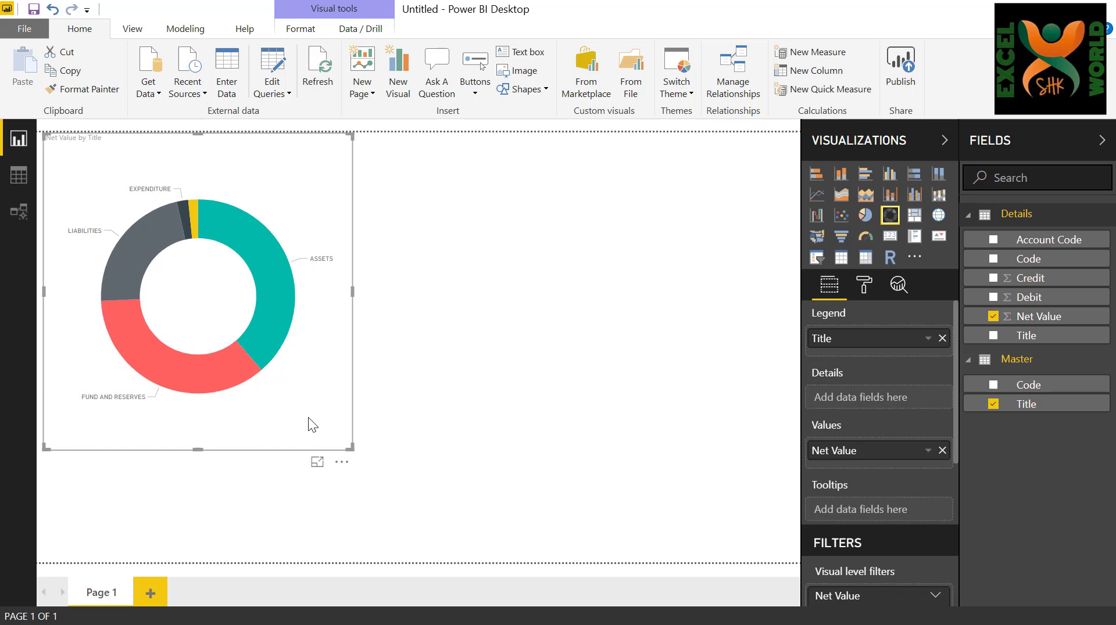
Paste a copy of the donut to its right, switch it to a clustered bar chart, and collapse the side panes.
key("ctrl+v")
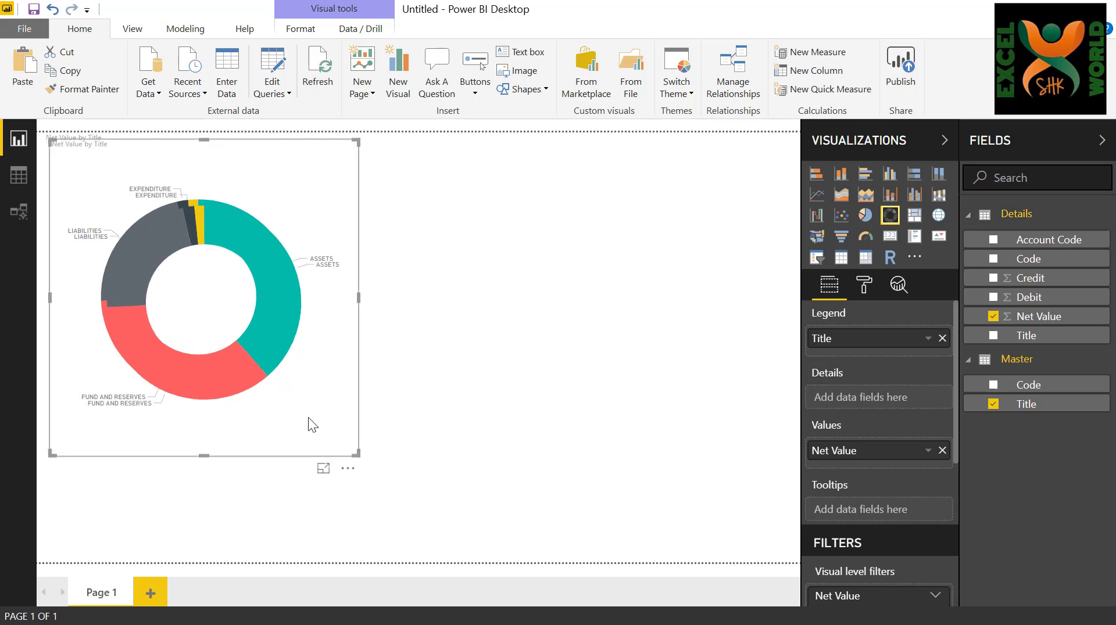
left_click_drag(307, 417, 688, 409)
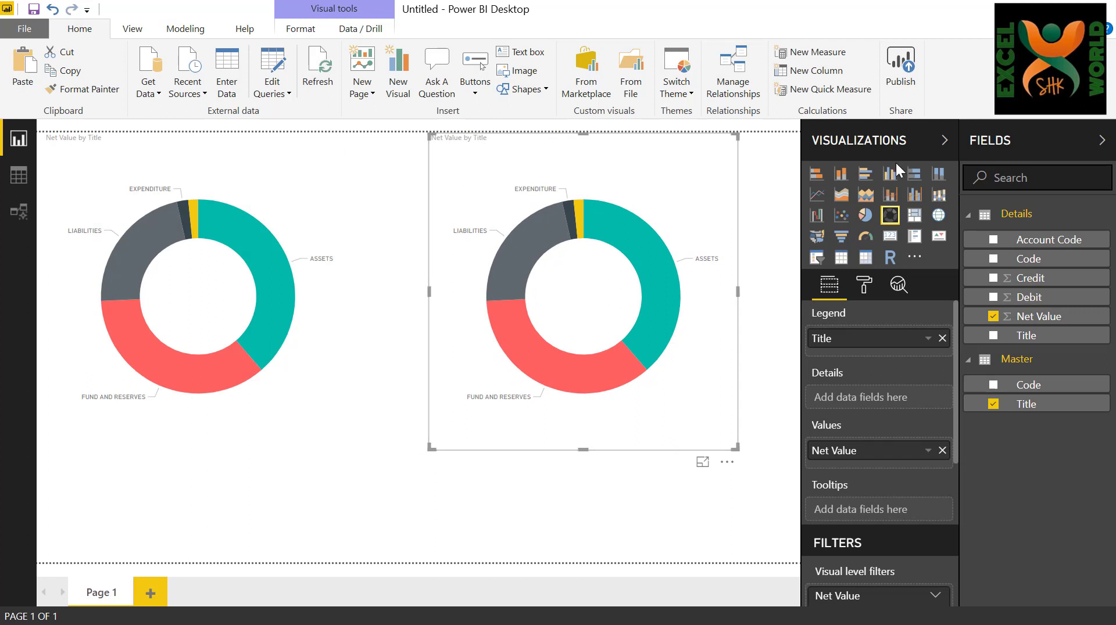
left_click(865, 175)
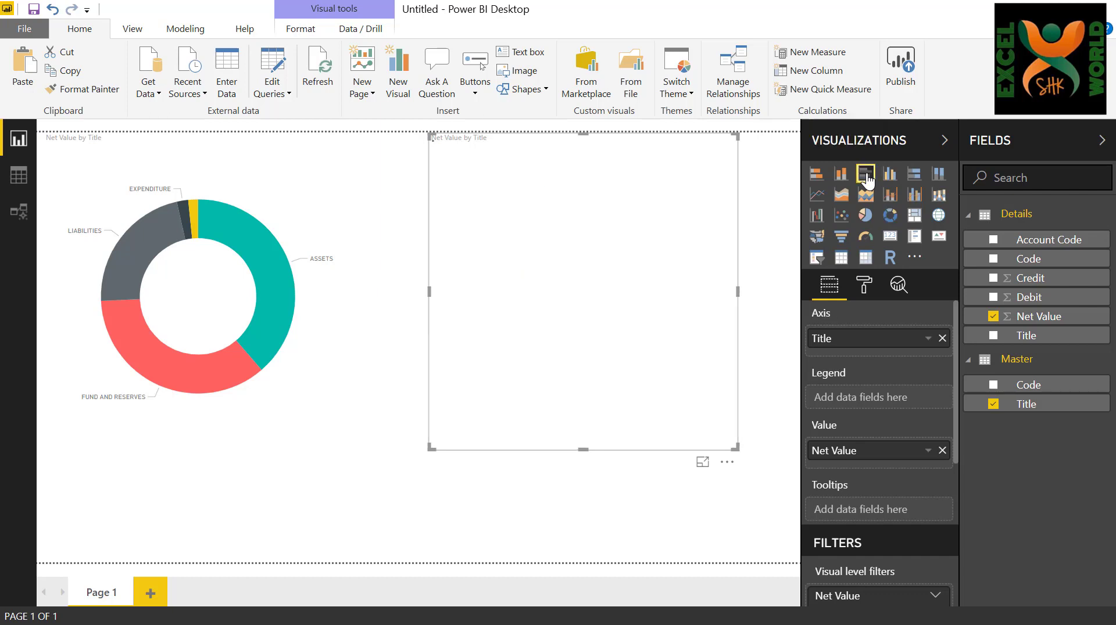
left_click(944, 140)
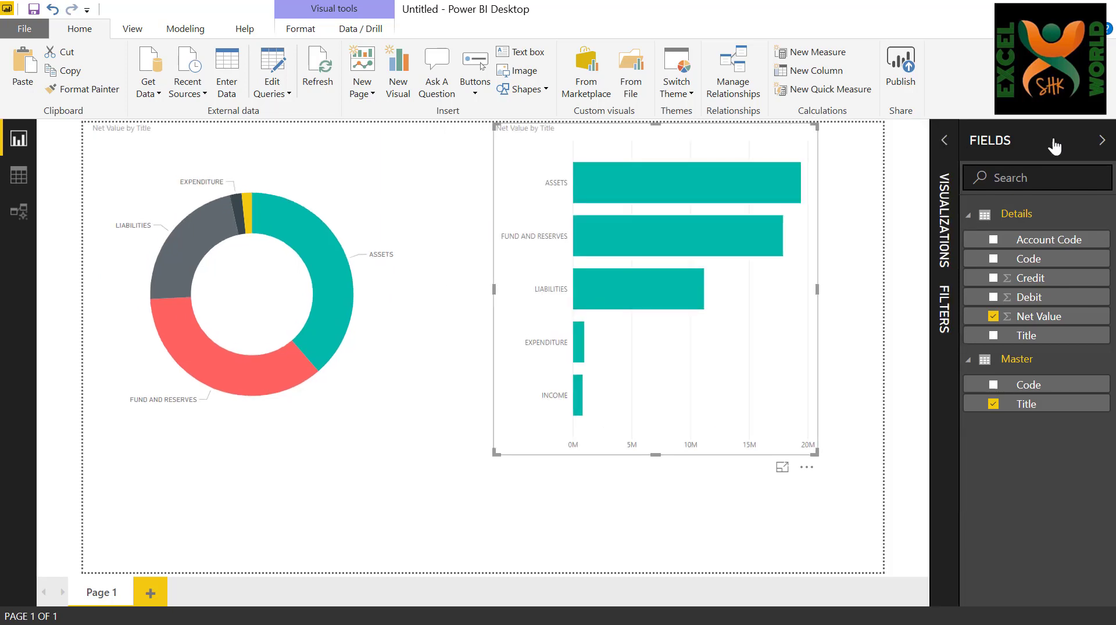
left_click(1101, 140)
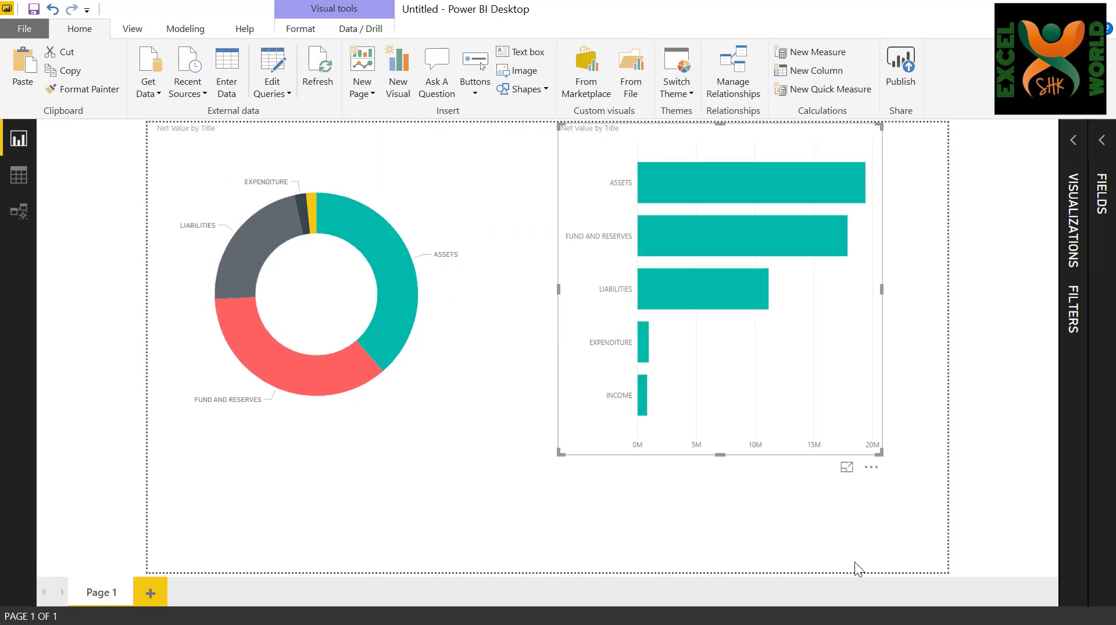